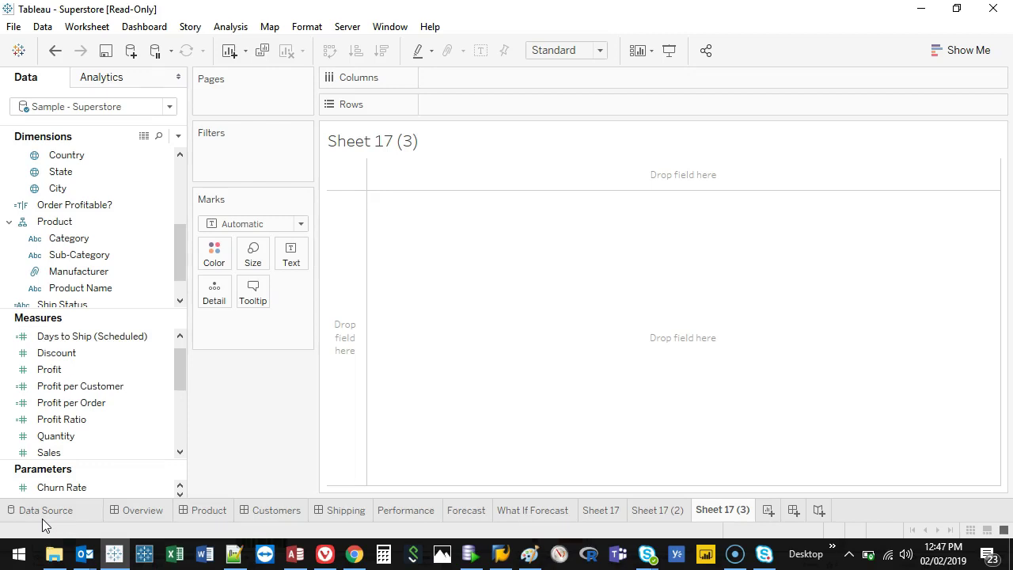
Put Category, drilled down to Sub-Category, on Rows and Country on Columns
{"action": "left_click_drag", "start_coordinate": [118, 238], "coordinate": [529, 102]}
{"action": "left_click", "coordinate": [432, 104]}
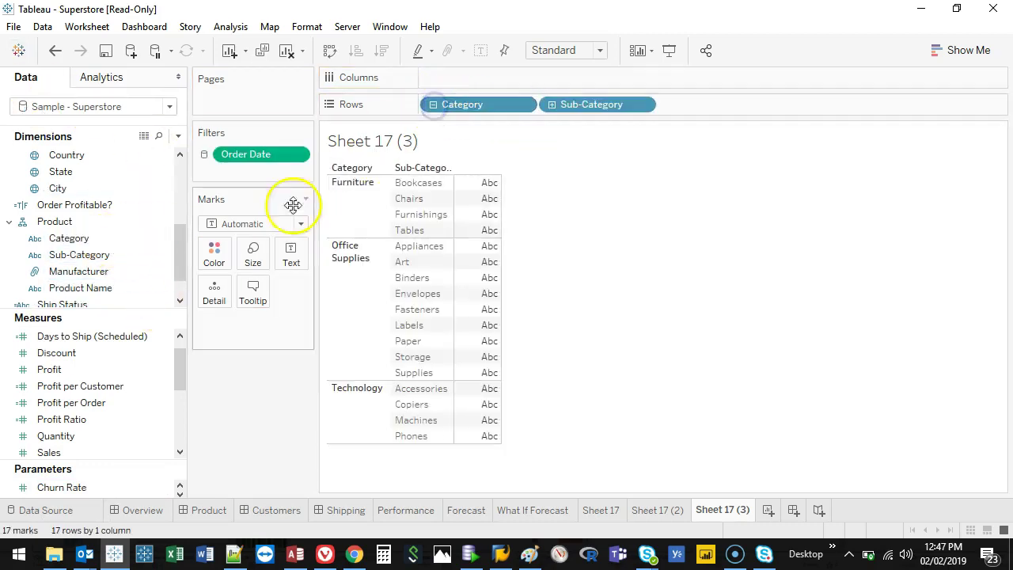
{"action": "scroll", "coordinate": [185, 238], "scroll_direction": "up", "scroll_amount": 2}
{"action": "left_click", "coordinate": [67, 208]}
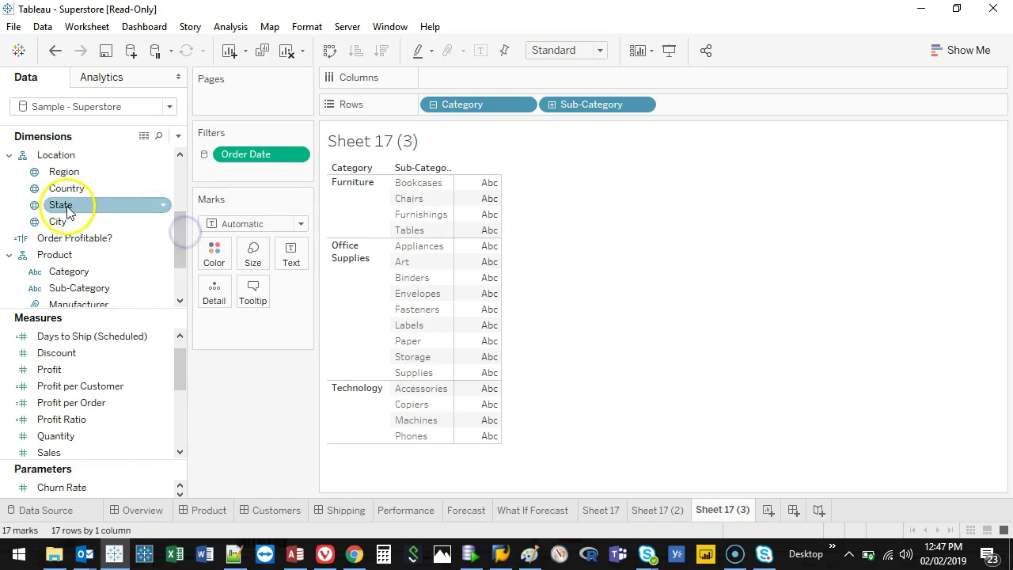
{"action": "left_click_drag", "start_coordinate": [67, 188], "coordinate": [524, 81]}
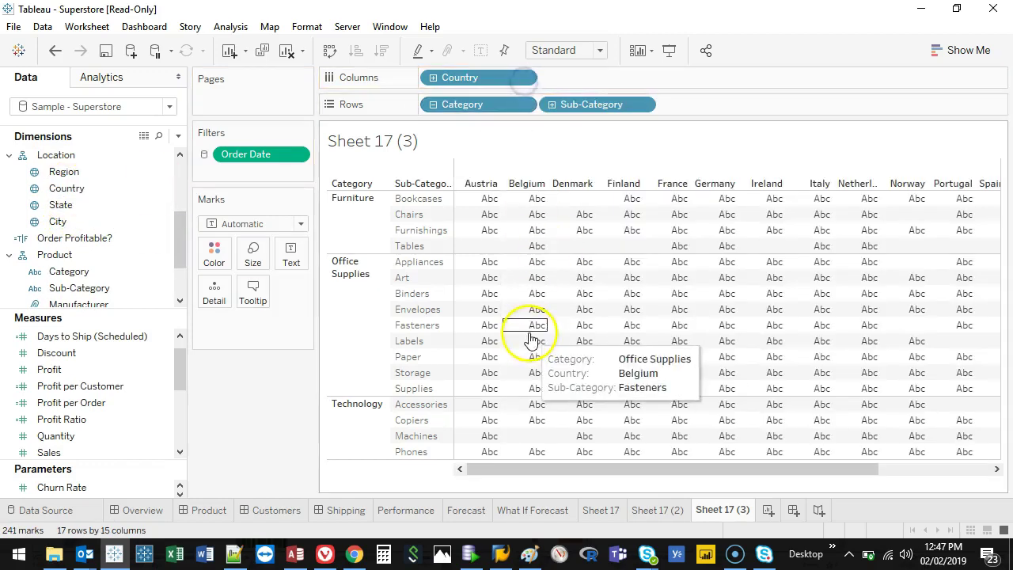
Exclude the countries Ireland through Spain and fit the table to Entire View
{"action": "left_click", "coordinate": [761, 185]}
{"action": "left_click", "coordinate": [988, 184], "text": "shift"}
{"action": "left_click", "coordinate": [869, 199]}
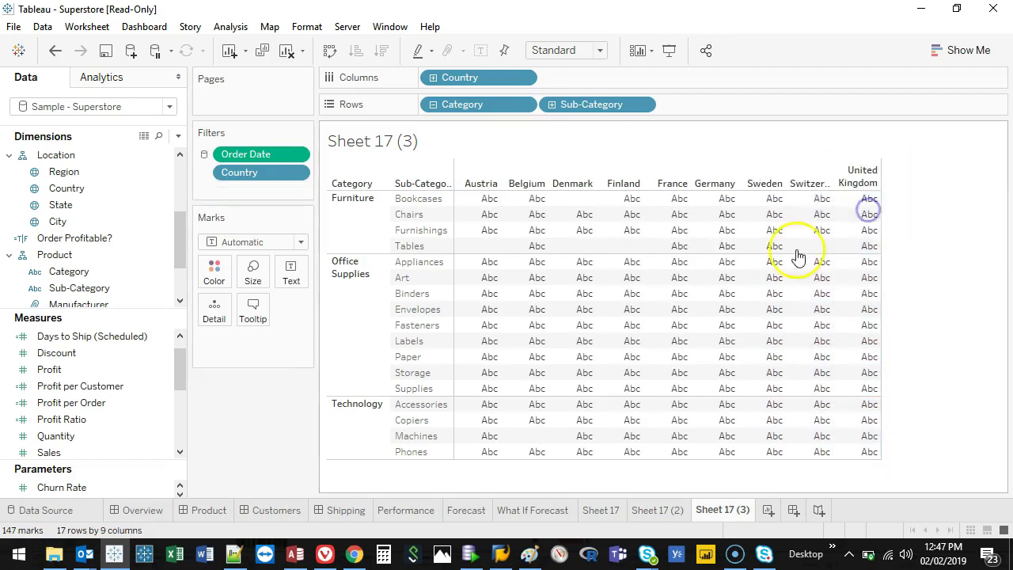
{"action": "left_click", "coordinate": [569, 49]}
{"action": "left_click", "coordinate": [567, 117]}
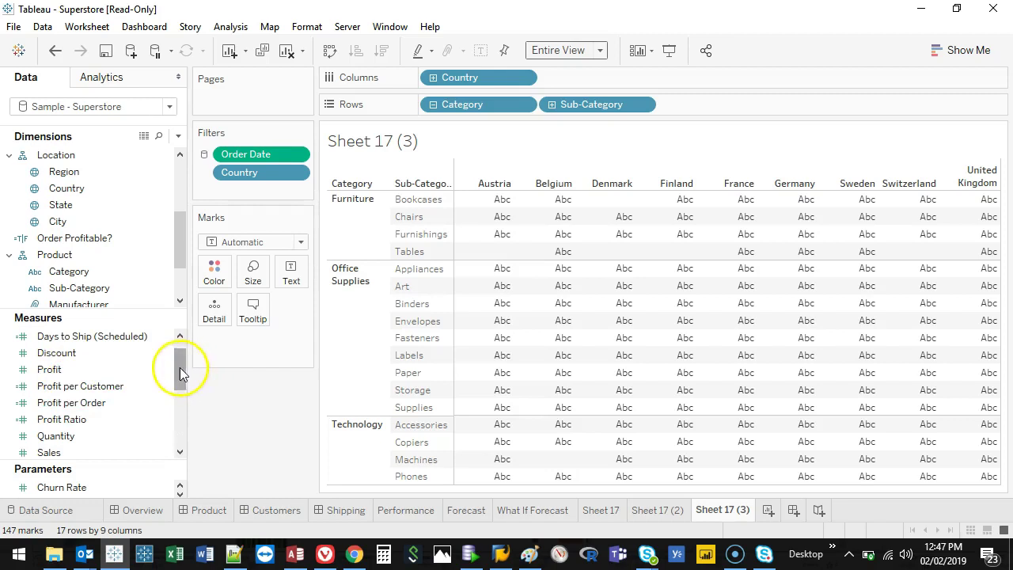
Try Discount and Profit as cell text, then settle on SUM(Quantity) in the cells
{"action": "mouse_move", "coordinate": [180, 367]}
{"action": "left_mouse_down"}
{"action": "mouse_move", "coordinate": [172, 399]}
{"action": "mouse_move", "coordinate": [175, 355]}
{"action": "left_mouse_up"}
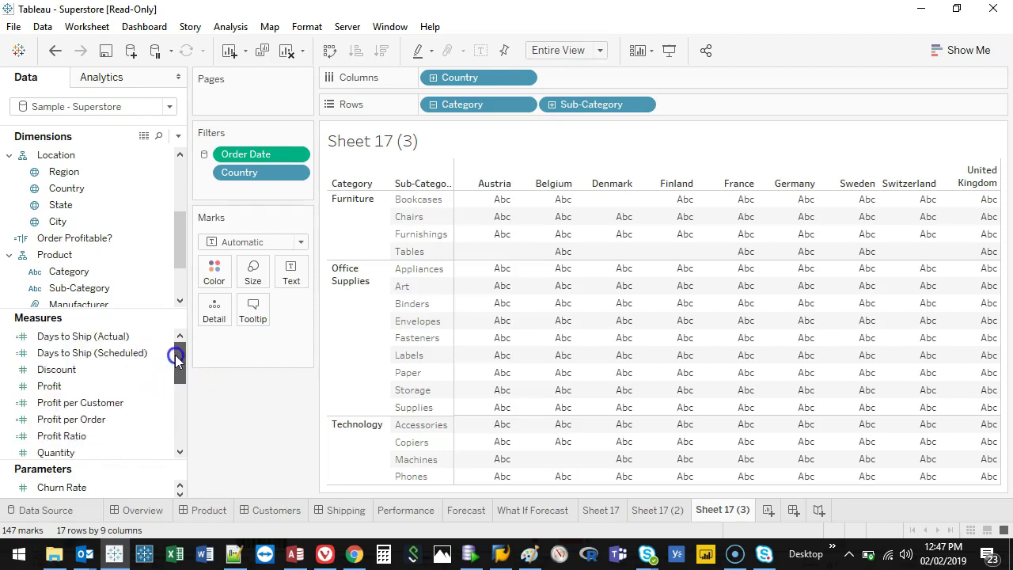
{"action": "left_click_drag", "start_coordinate": [57, 369], "coordinate": [285, 275]}
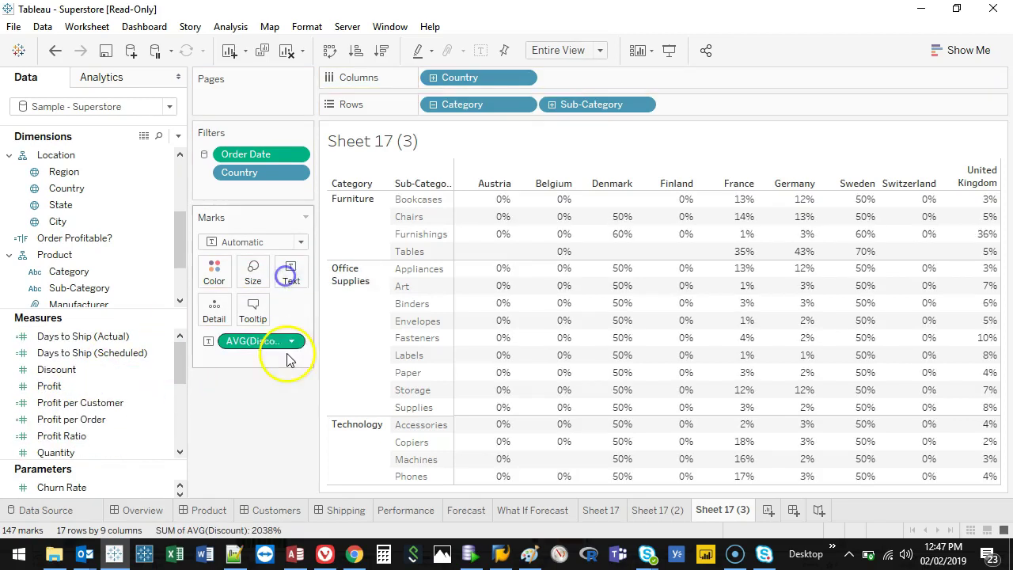
{"action": "left_click_drag", "start_coordinate": [269, 340], "coordinate": [242, 410]}
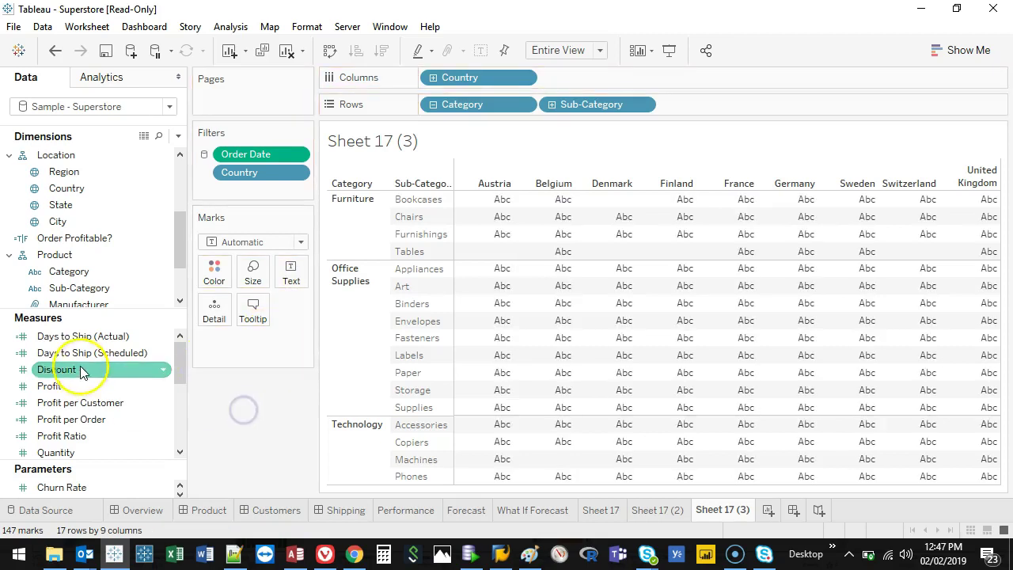
{"action": "left_click_drag", "start_coordinate": [61, 385], "coordinate": [294, 273]}
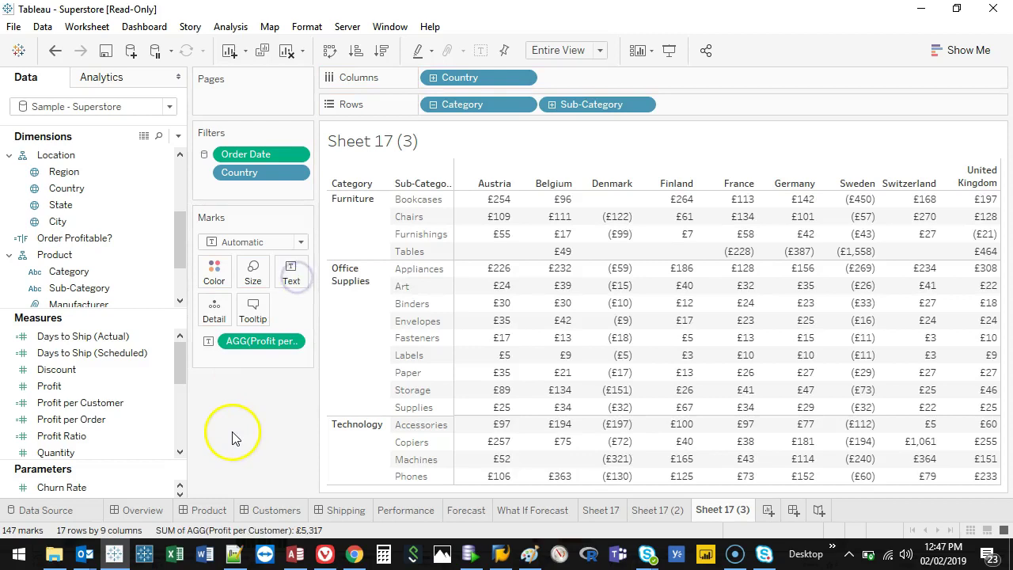
{"action": "left_click_drag", "start_coordinate": [238, 341], "coordinate": [187, 402]}
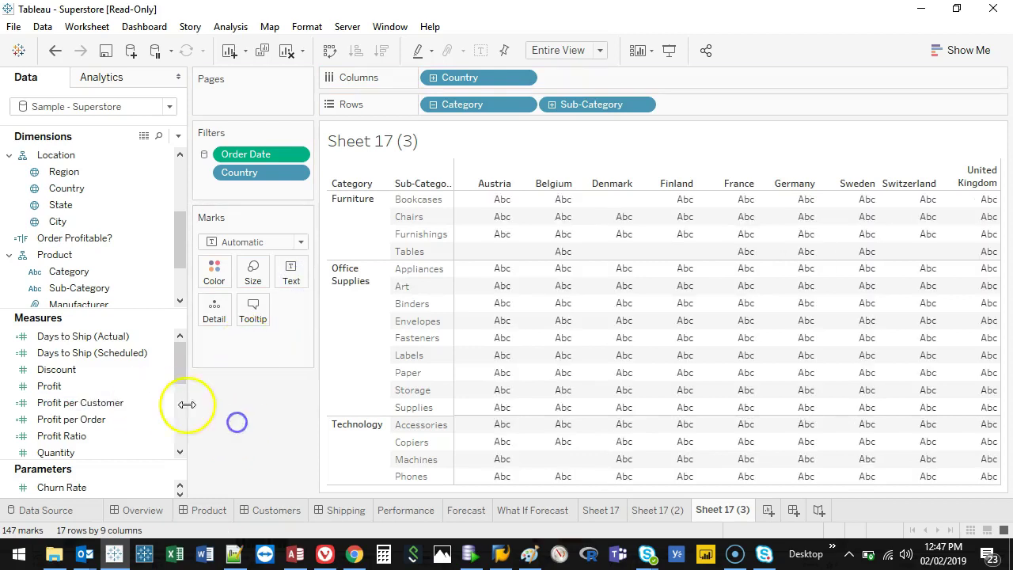
{"action": "left_click_drag", "start_coordinate": [181, 364], "coordinate": [291, 274]}
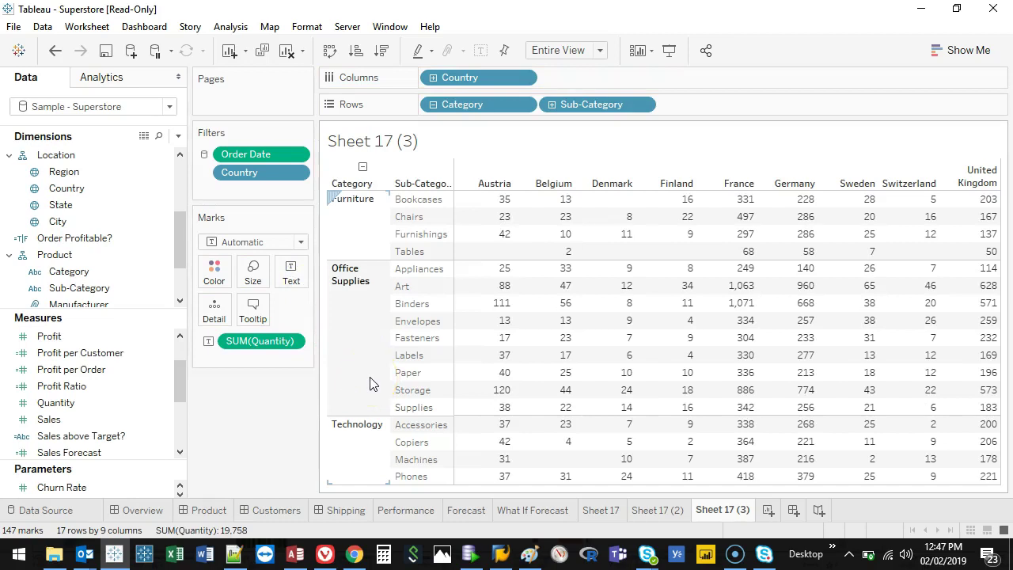
Centre the cell numbers horizontally through the Label alignment settings
{"action": "left_click", "coordinate": [424, 190]}
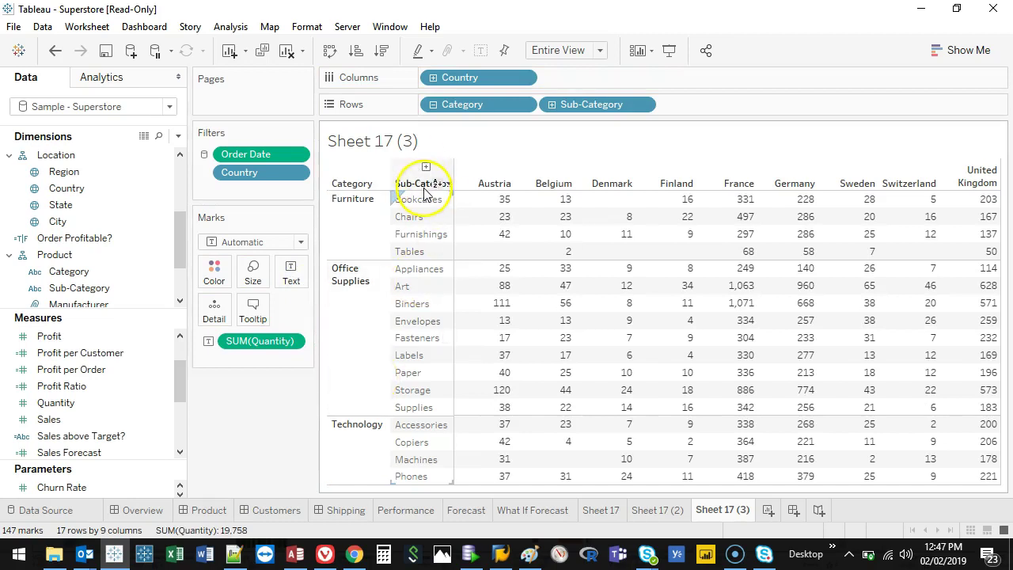
{"action": "left_click", "coordinate": [427, 196]}
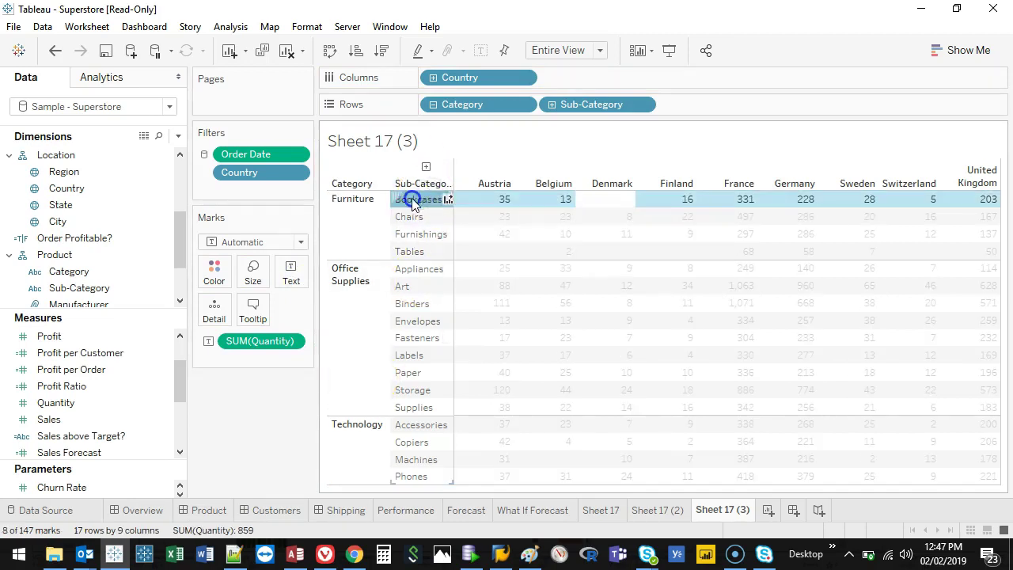
{"action": "left_click", "coordinate": [684, 250]}
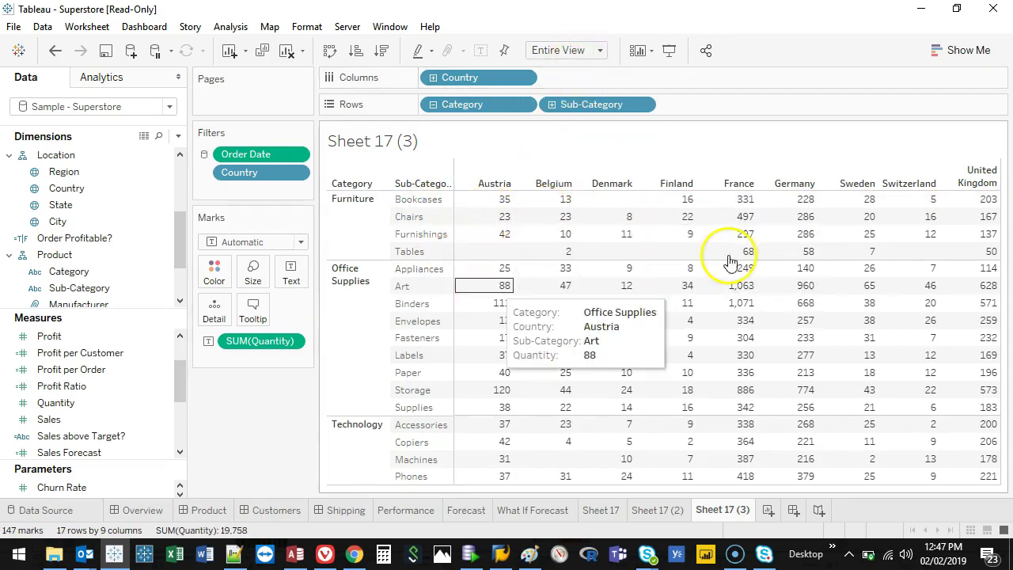
{"action": "left_click", "coordinate": [291, 277]}
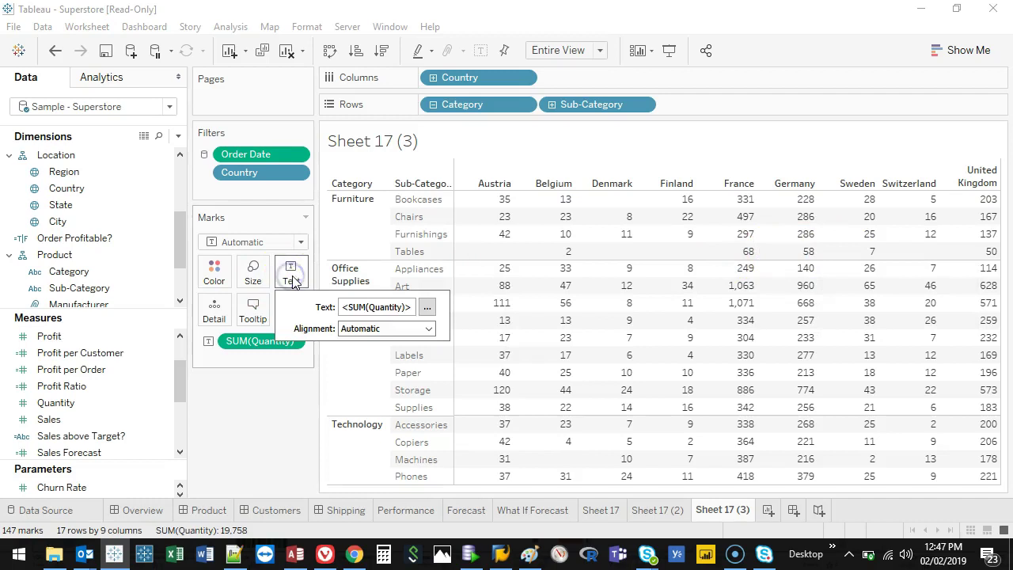
{"action": "left_click", "coordinate": [407, 329]}
{"action": "left_click", "coordinate": [379, 391]}
{"action": "left_click", "coordinate": [287, 416]}
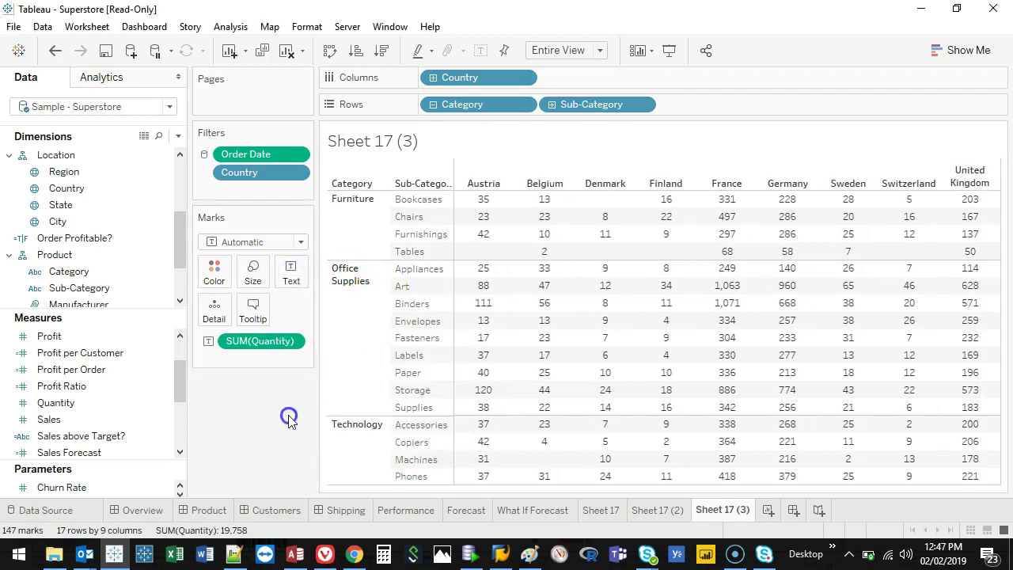
Format the Country headers to Middle Center alignment
{"action": "left_click", "coordinate": [478, 180]}
{"action": "right_click", "coordinate": [479, 180]}
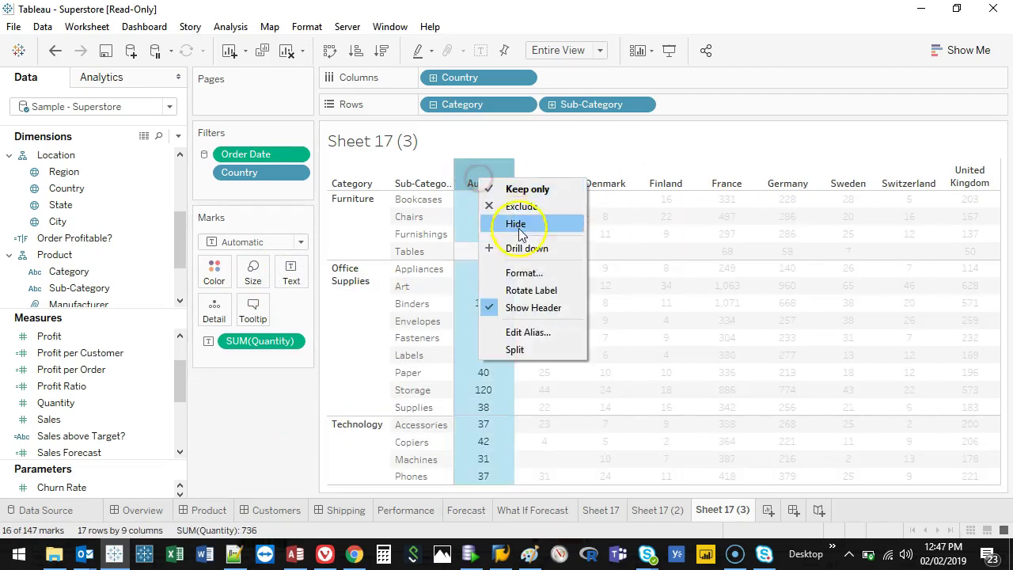
{"action": "left_click", "coordinate": [518, 272]}
{"action": "left_click", "coordinate": [128, 199]}
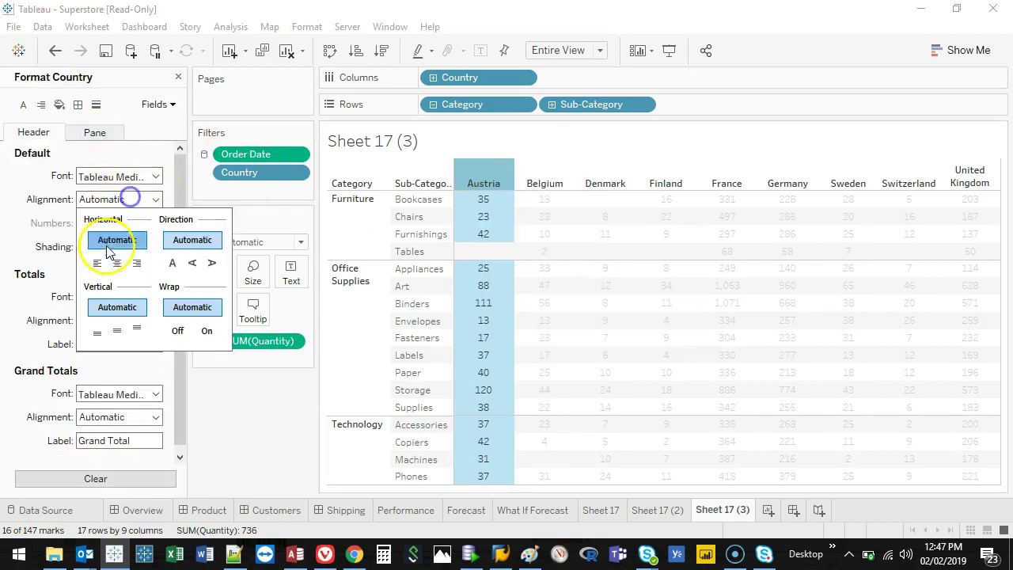
{"action": "left_click", "coordinate": [116, 262]}
{"action": "left_click", "coordinate": [115, 333]}
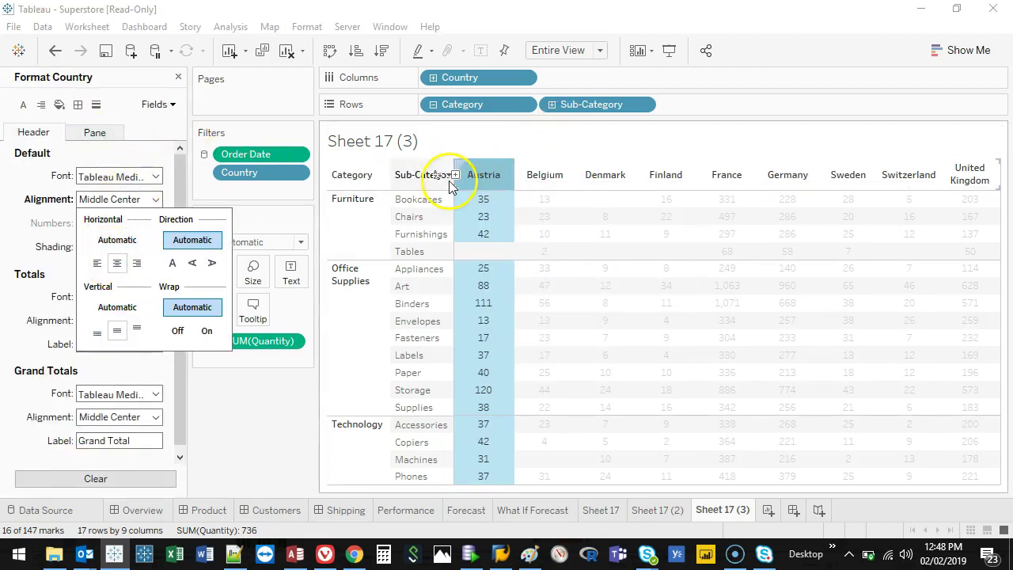
{"action": "left_click", "coordinate": [412, 257]}
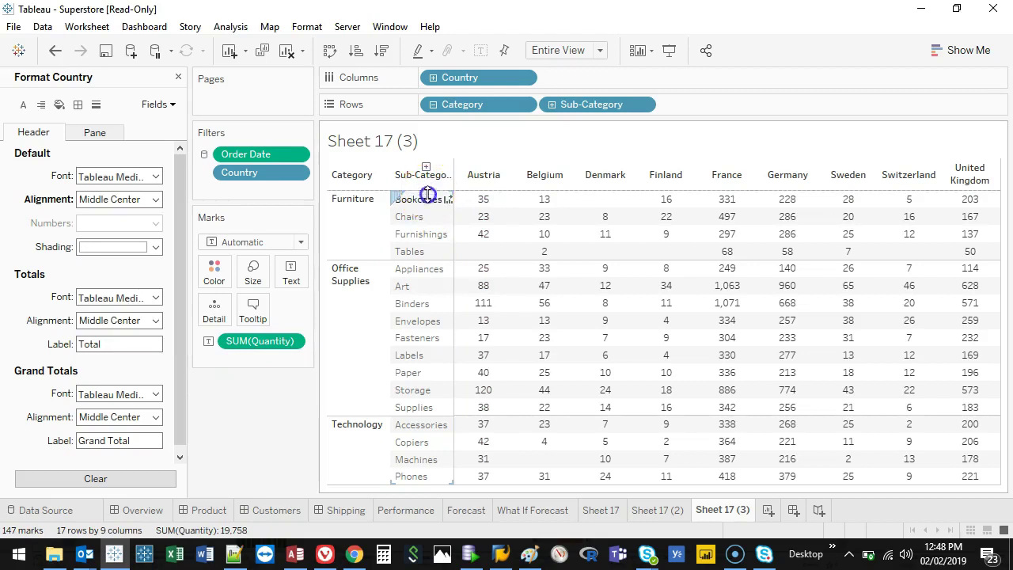
Make the column header row taller and widen the Sub-Category column
{"action": "left_click_drag", "start_coordinate": [428, 193], "coordinate": [433, 209]}
{"action": "left_click", "coordinate": [457, 189]}
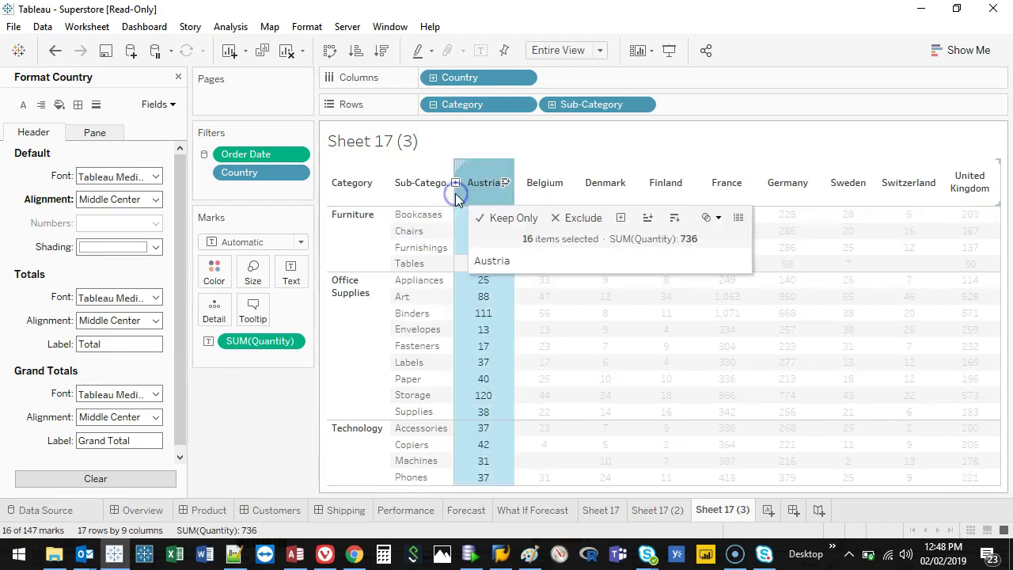
{"action": "left_click", "coordinate": [456, 196]}
{"action": "left_click_drag", "start_coordinate": [460, 194], "coordinate": [466, 193]}
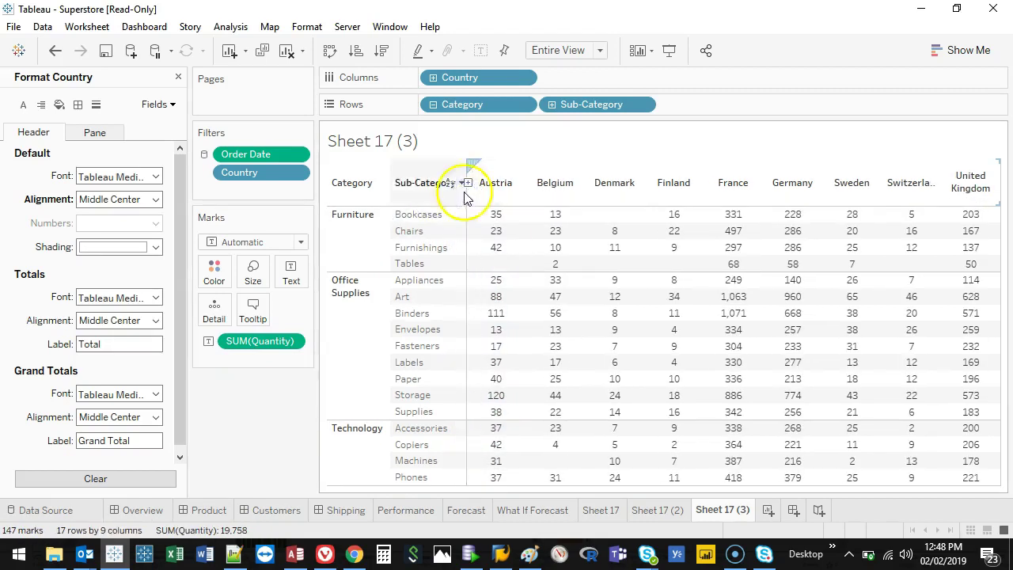
Hide the Sheet 17 (3) title and close the header formatting pane
{"action": "left_click", "coordinate": [387, 144]}
{"action": "right_click", "coordinate": [386, 146]}
{"action": "left_click", "coordinate": [445, 126]}
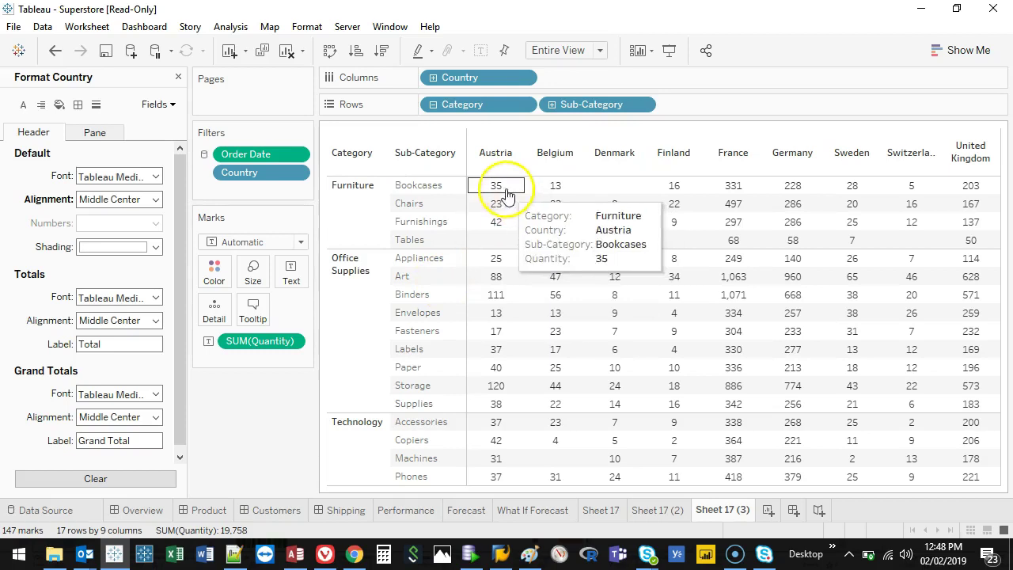
{"action": "left_click", "coordinate": [495, 152]}
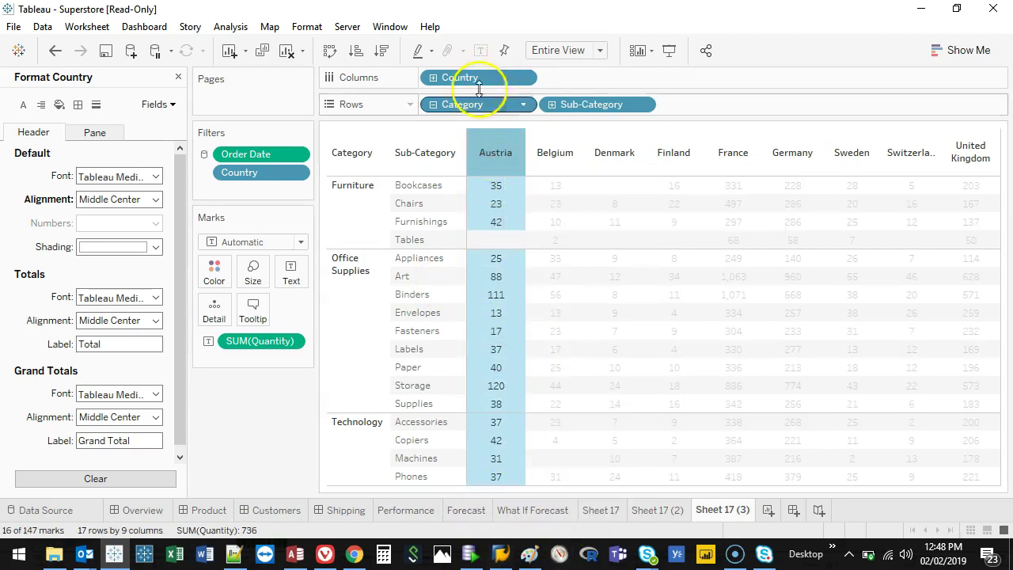
{"action": "left_click", "coordinate": [485, 159]}
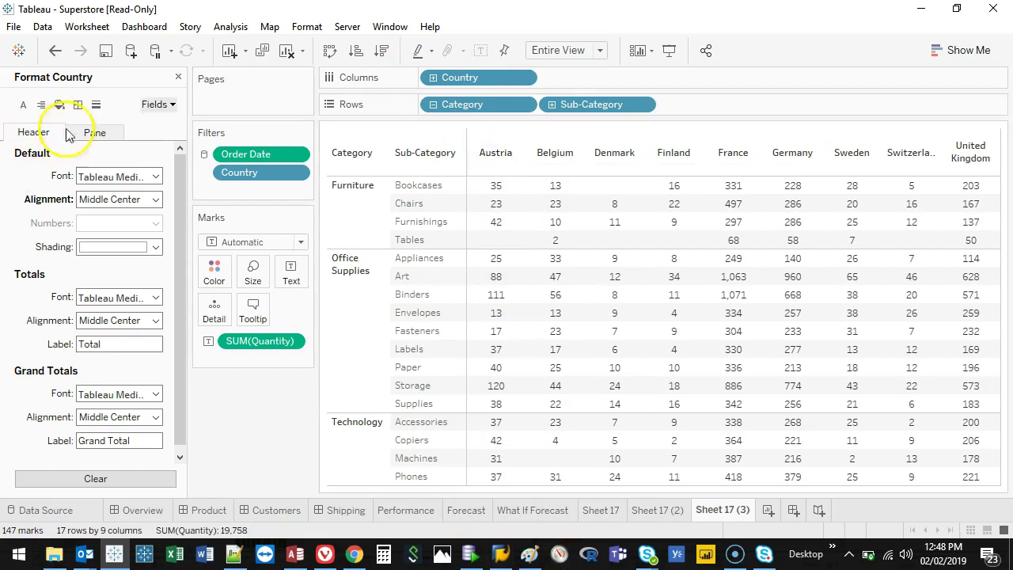
{"action": "left_click", "coordinate": [178, 77]}
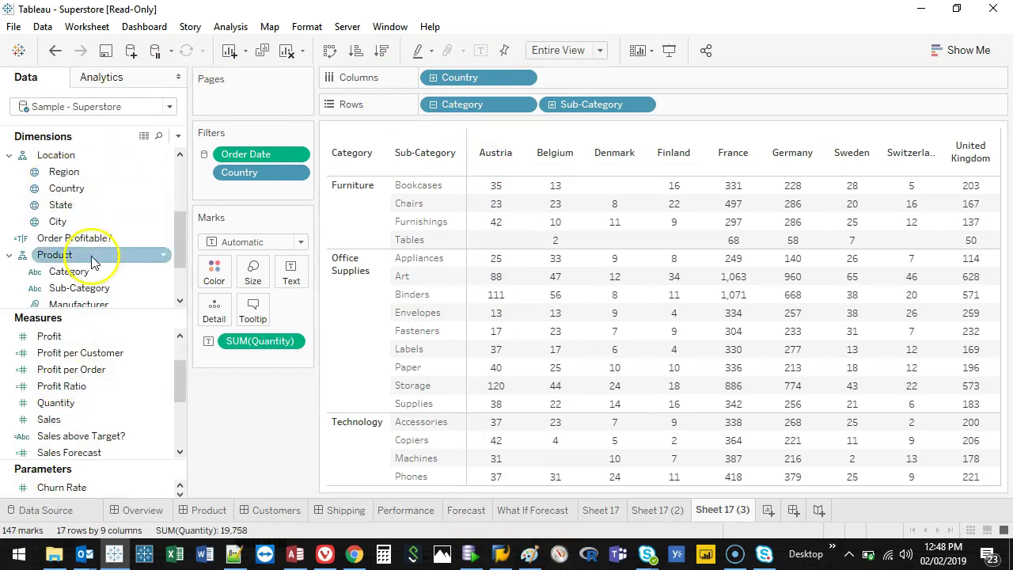
Drag Totals from Analytics onto Column and Row Grand Totals, totalling 19,758
{"action": "left_click", "coordinate": [133, 81]}
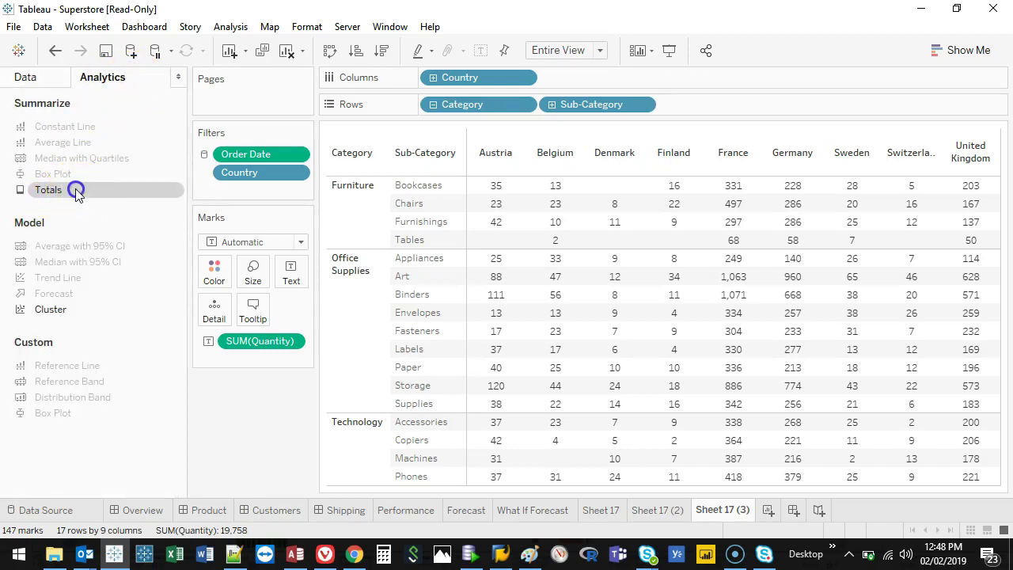
{"action": "left_click_drag", "start_coordinate": [76, 192], "coordinate": [551, 168]}
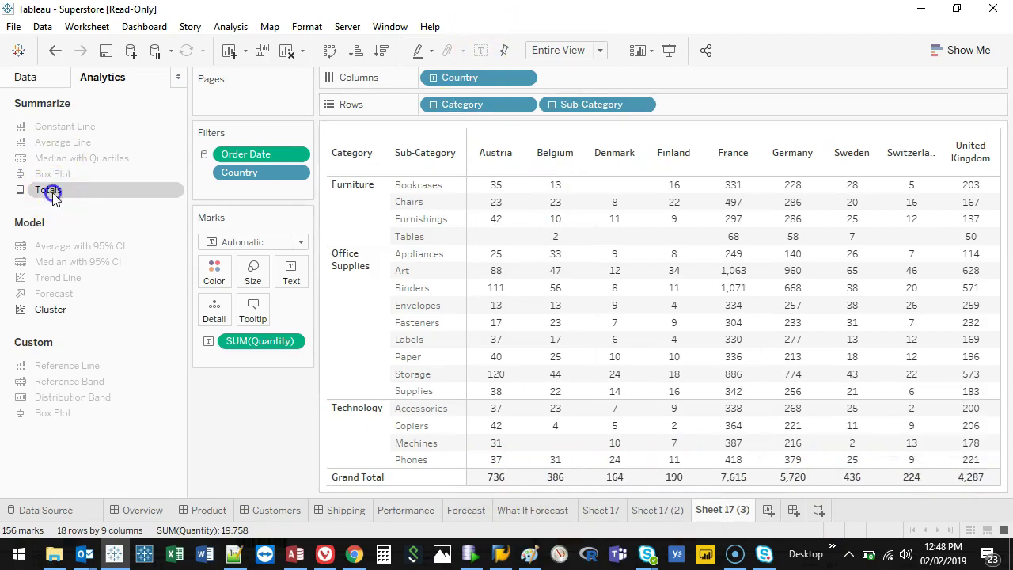
{"action": "left_click_drag", "start_coordinate": [52, 192], "coordinate": [648, 165]}
{"action": "left_click", "coordinate": [969, 153]}
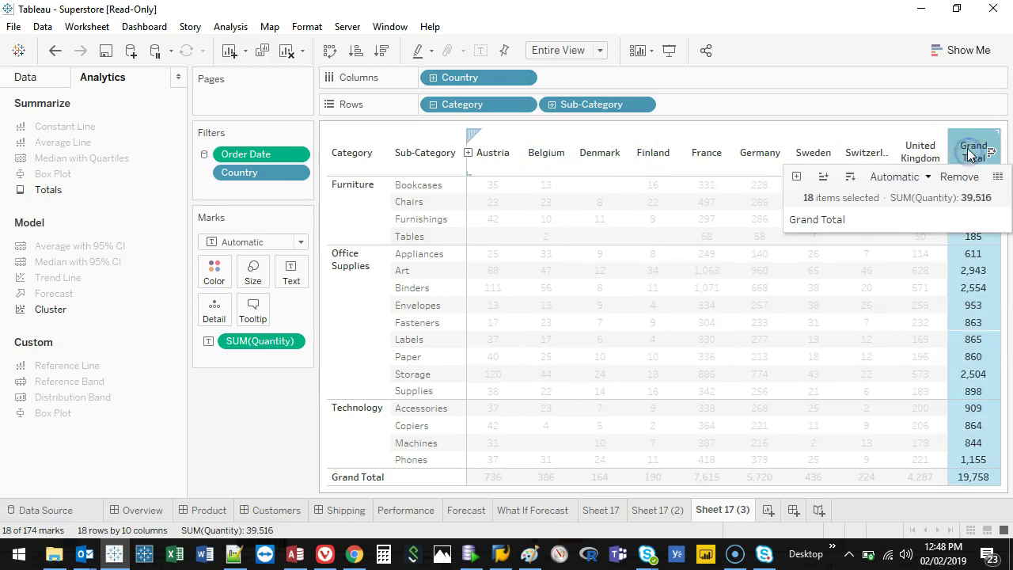
{"action": "left_click", "coordinate": [970, 150]}
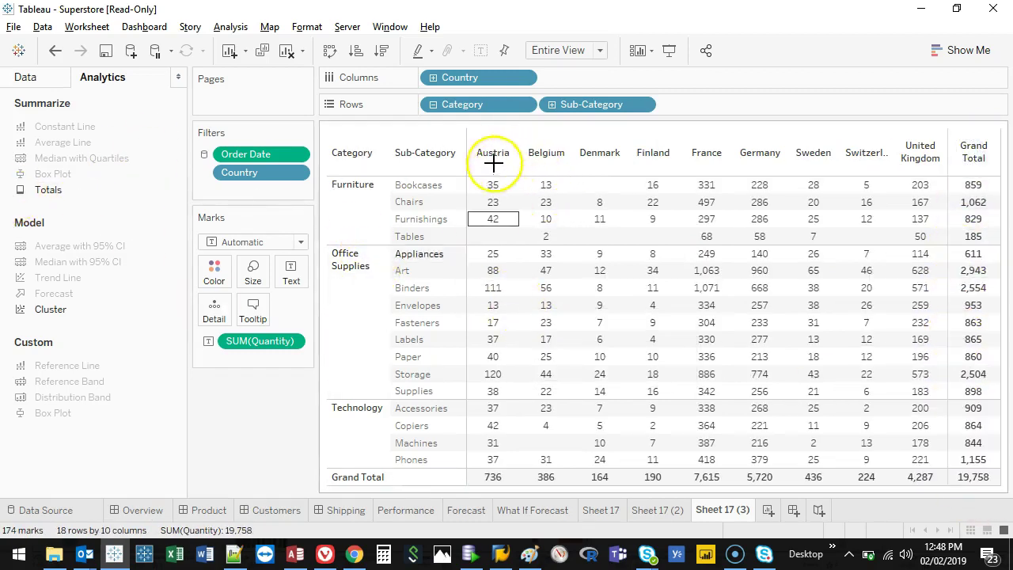
Drag Totals from the Analytics pane onto Subtotals for each category
{"action": "mouse_move", "coordinate": [463, 273]}
{"action": "left_mouse_down"}
{"action": "mouse_move", "coordinate": [888, 217]}
{"action": "mouse_move", "coordinate": [656, 154]}
{"action": "mouse_move", "coordinate": [600, 170]}
{"action": "left_mouse_up"}
{"action": "key", "text": "Escape"}
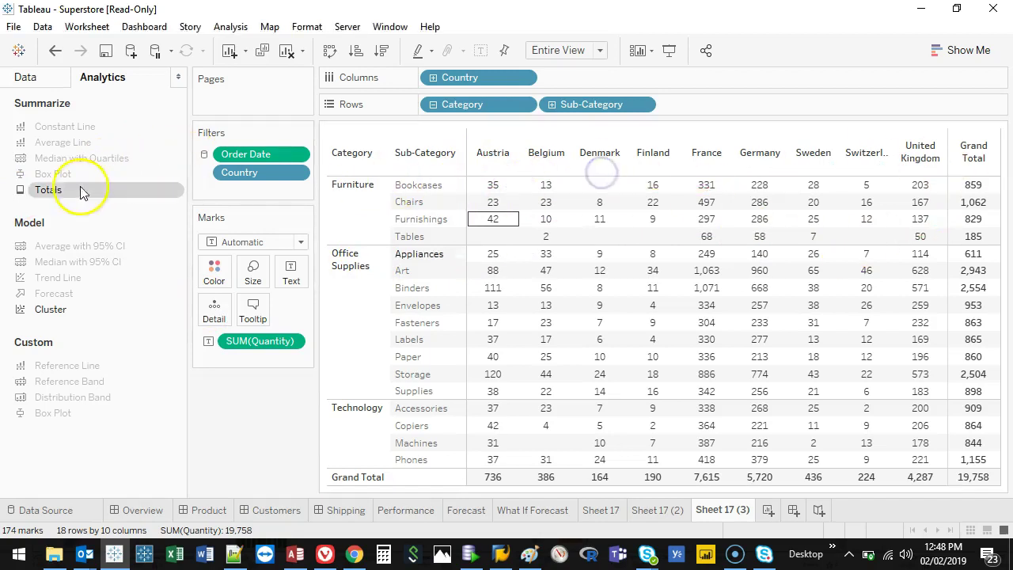
{"action": "left_click_drag", "start_coordinate": [56, 195], "coordinate": [495, 174]}
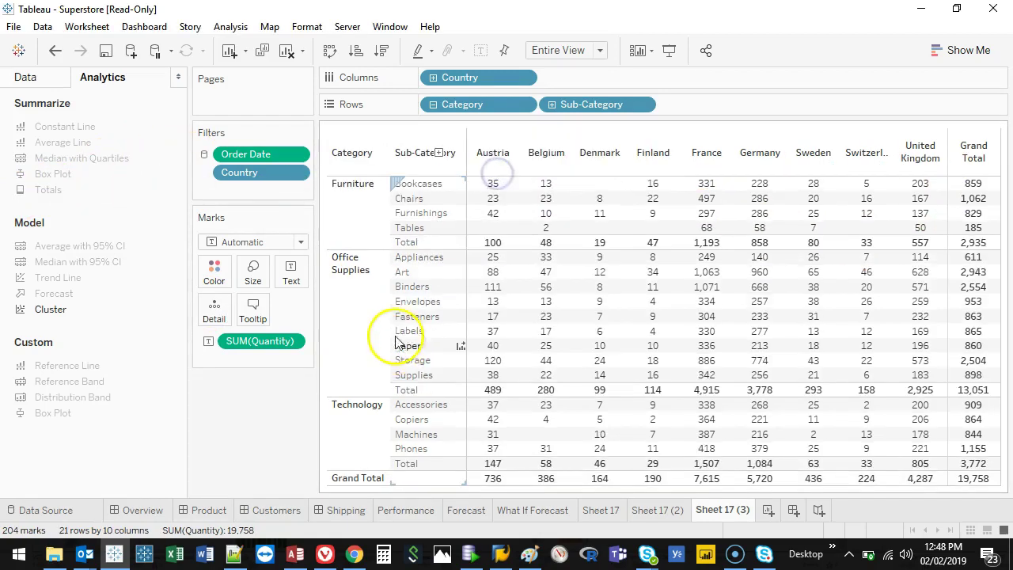
Inspect the Furniture (2,935) and Office Supplies (13,051) Total rows
{"action": "left_click", "coordinate": [406, 243]}
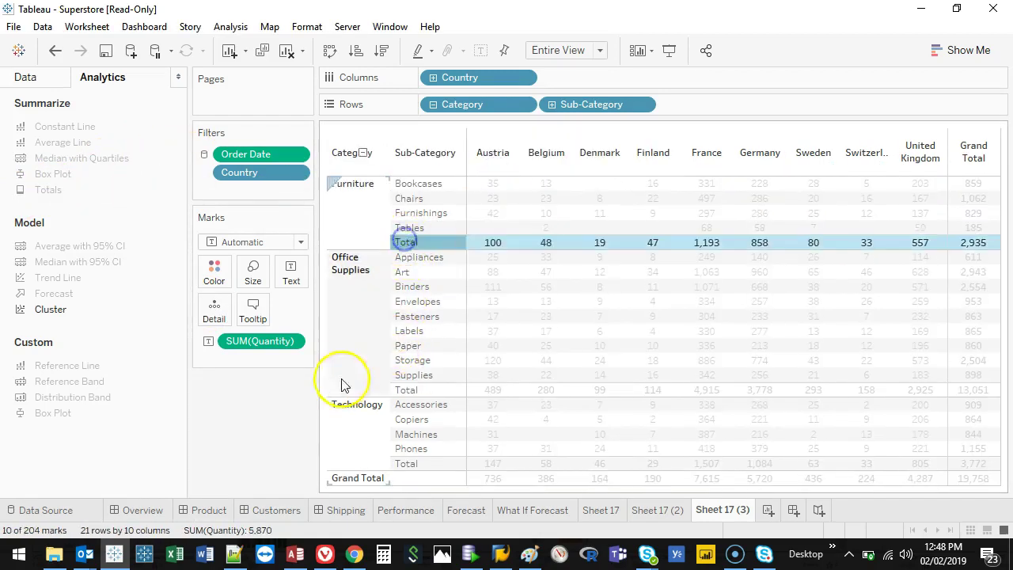
{"action": "left_click", "coordinate": [415, 391]}
{"action": "left_click", "coordinate": [412, 393]}
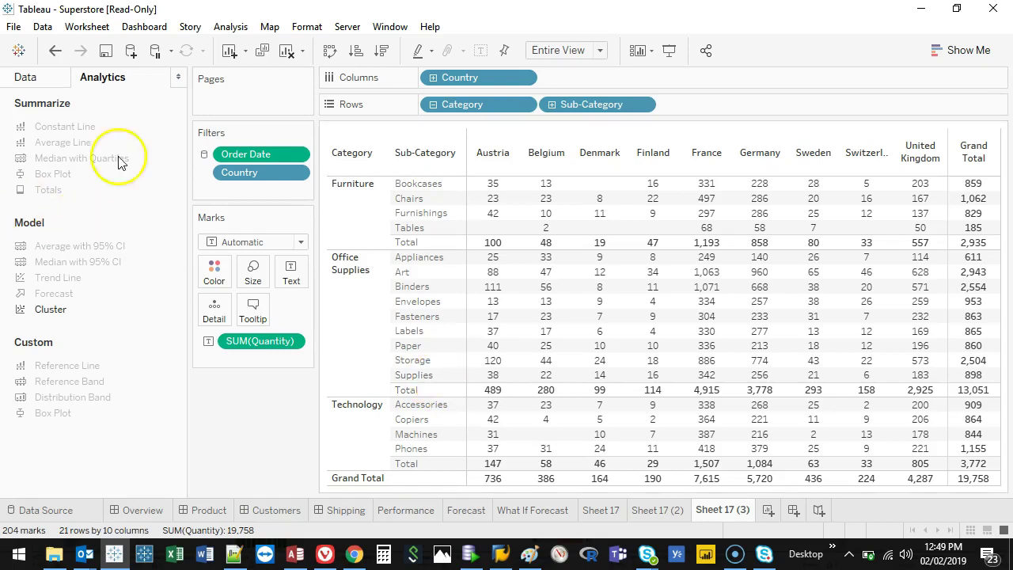
{"action": "right_click", "coordinate": [419, 242]}
{"action": "left_click", "coordinate": [418, 242]}
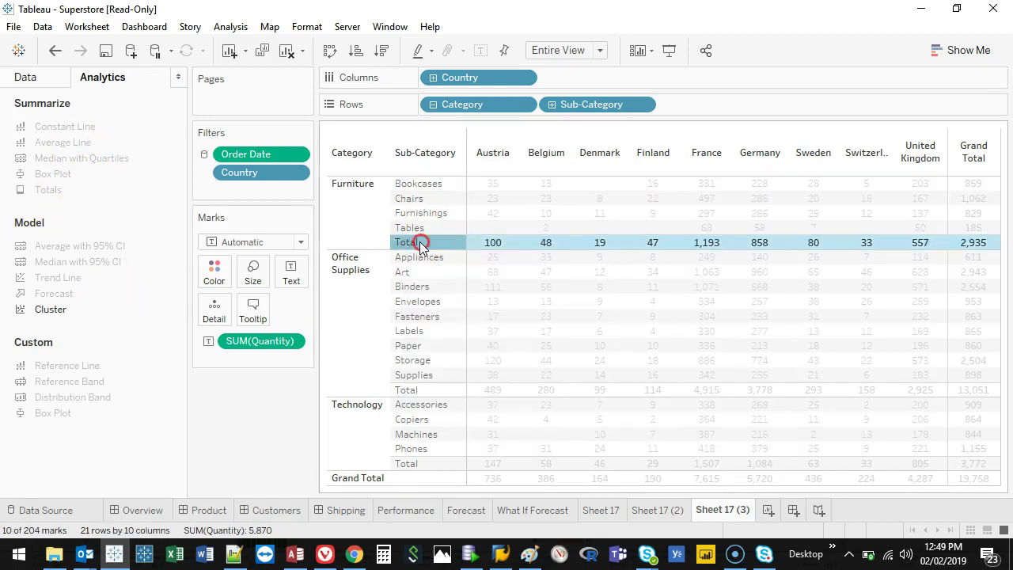
{"action": "right_click", "coordinate": [419, 243]}
{"action": "left_click", "coordinate": [406, 243]}
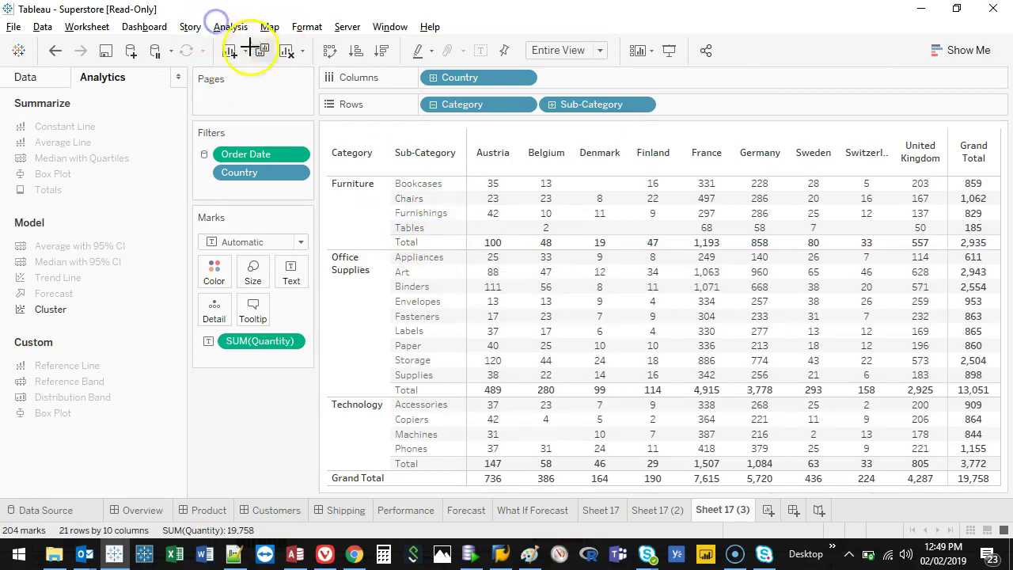
Under Analysis > Totals, turn off both grand totals and choose Remove All Subtotals
{"action": "left_click", "coordinate": [233, 28]}
{"action": "left_click", "coordinate": [276, 158]}
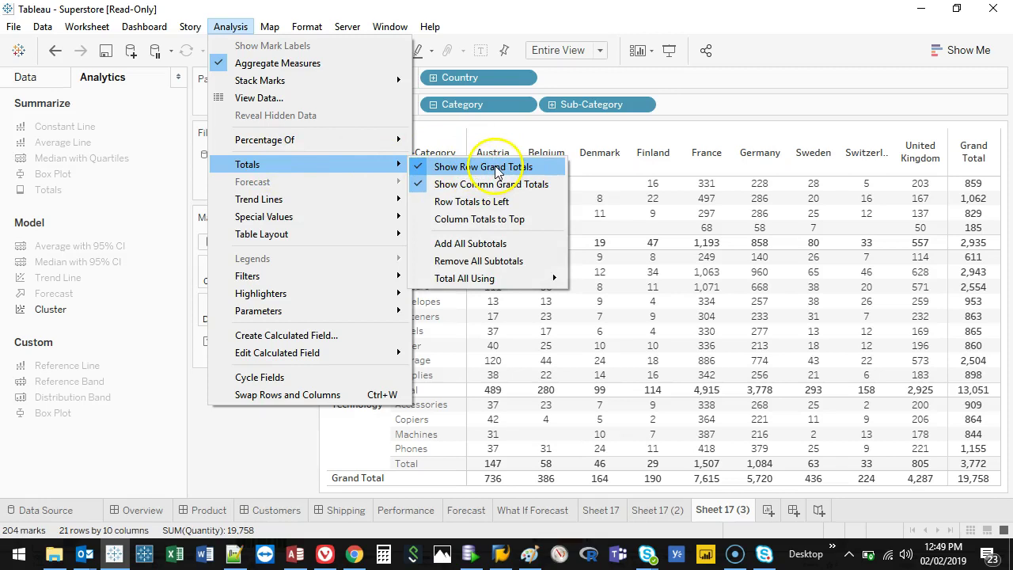
{"action": "left_click", "coordinate": [496, 167]}
{"action": "left_click", "coordinate": [230, 27]}
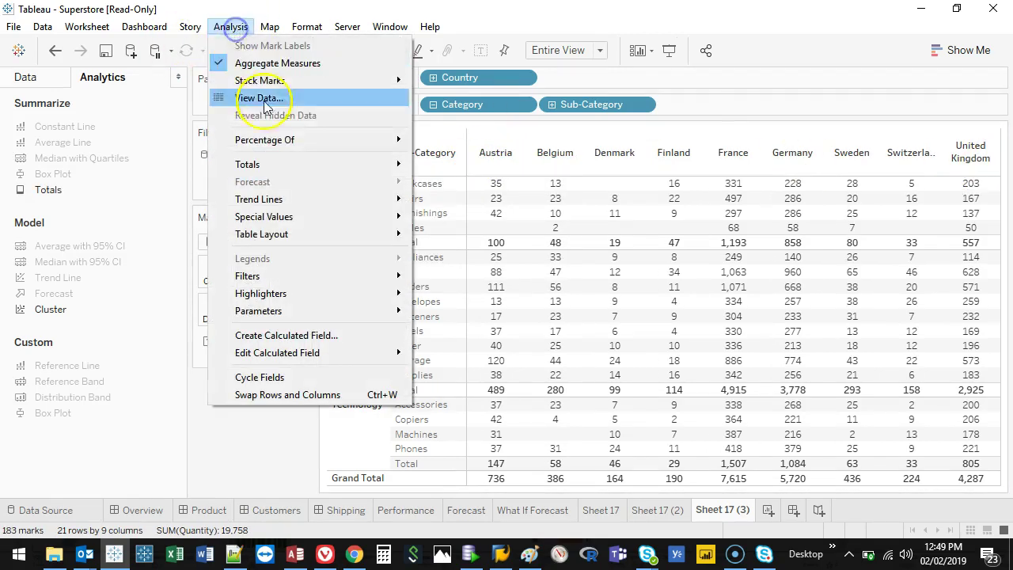
{"action": "left_click", "coordinate": [266, 163]}
{"action": "left_click", "coordinate": [485, 183]}
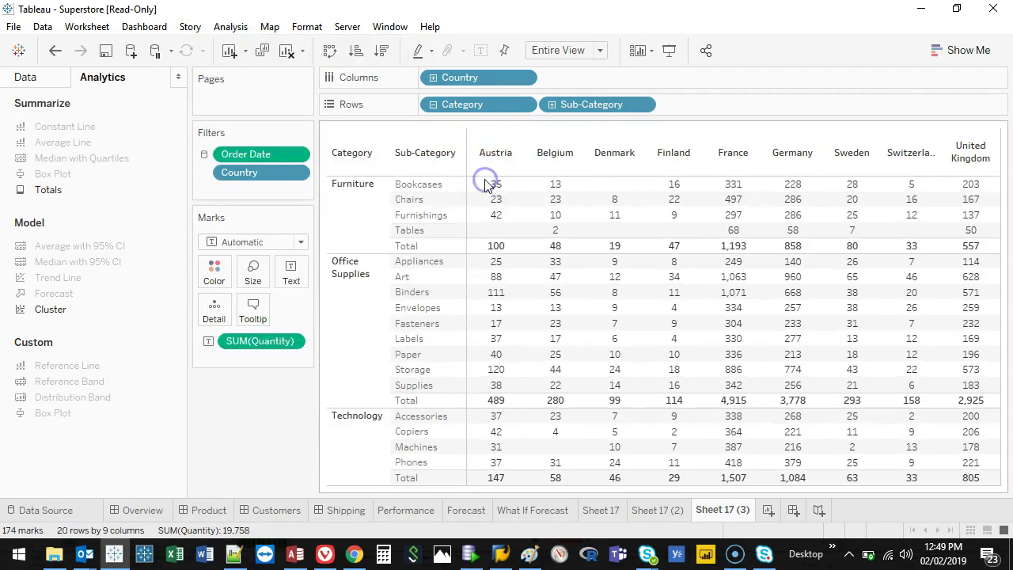
{"action": "left_click", "coordinate": [230, 27]}
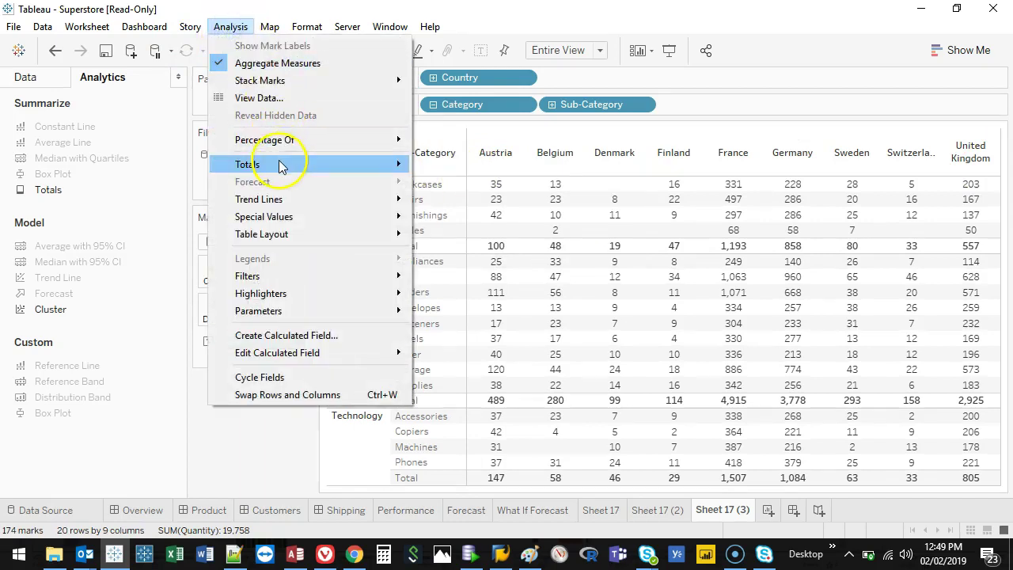
{"action": "mouse_move", "coordinate": [278, 165]}
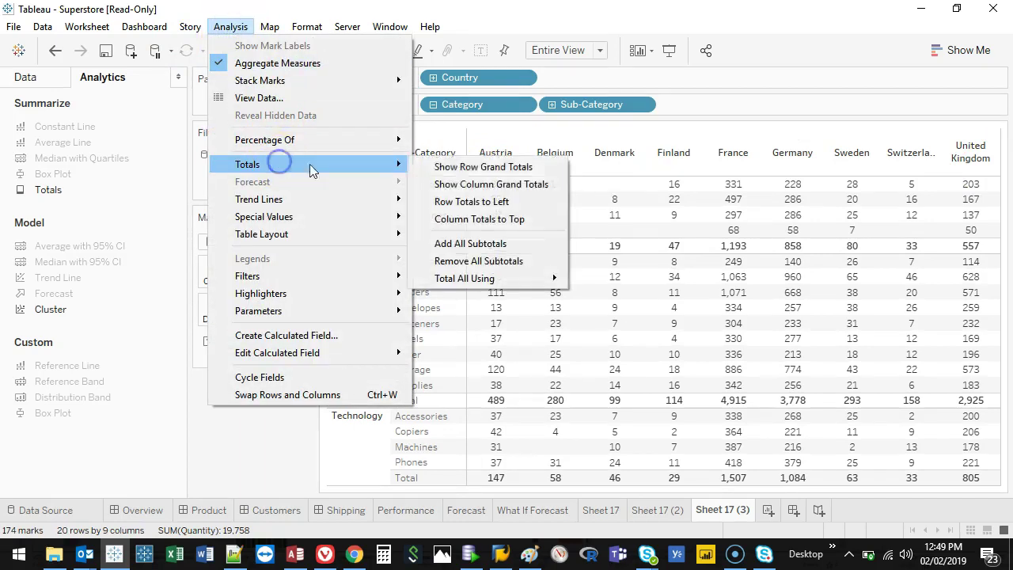
{"action": "left_click", "coordinate": [512, 264]}
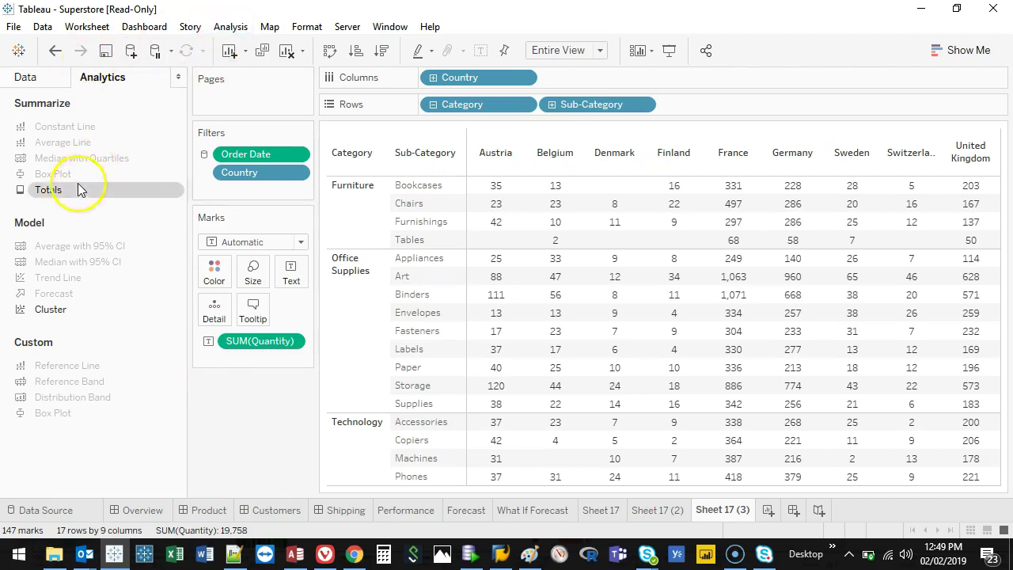
Restore the grand totals and colour the cells by SUM(Quantity)
{"action": "left_click_drag", "start_coordinate": [79, 186], "coordinate": [641, 169]}
{"action": "mouse_move", "coordinate": [251, 340]}
{"action": "left_mouse_down"}
{"action": "mouse_move", "coordinate": [221, 264]}
{"action": "mouse_move", "coordinate": [216, 272]}
{"action": "left_mouse_up"}
{"action": "left_click", "coordinate": [261, 242]}
{"action": "key", "text": "Escape"}
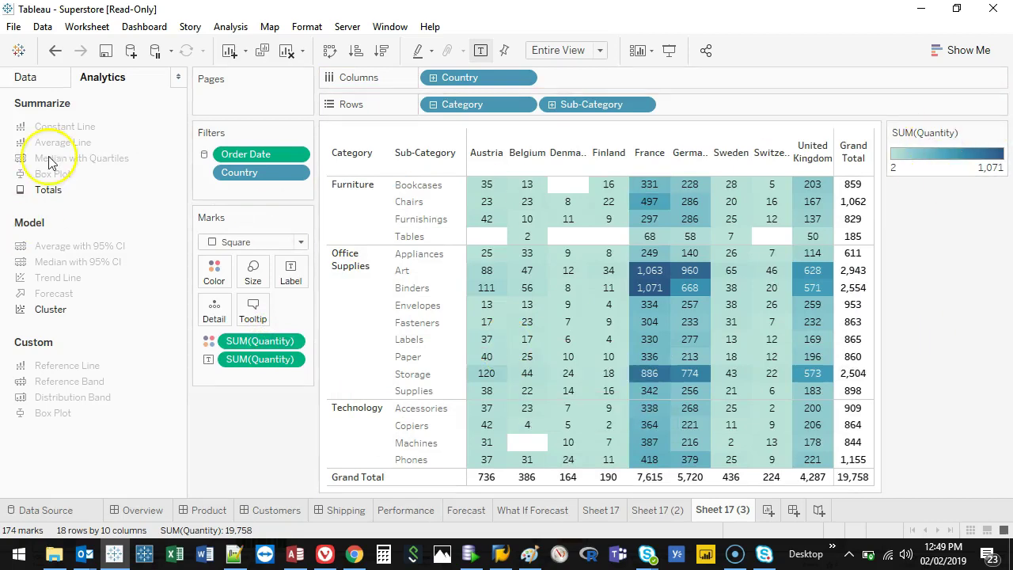
Review the Color and Label options for the marks without changing them
{"action": "left_click", "coordinate": [49, 82]}
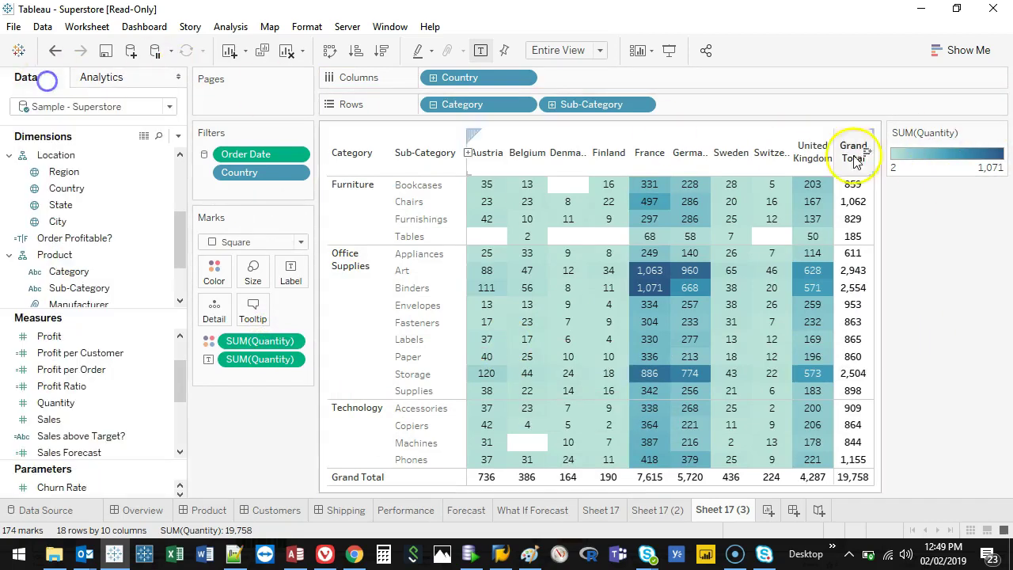
{"action": "left_click", "coordinate": [215, 273]}
{"action": "left_click", "coordinate": [269, 322]}
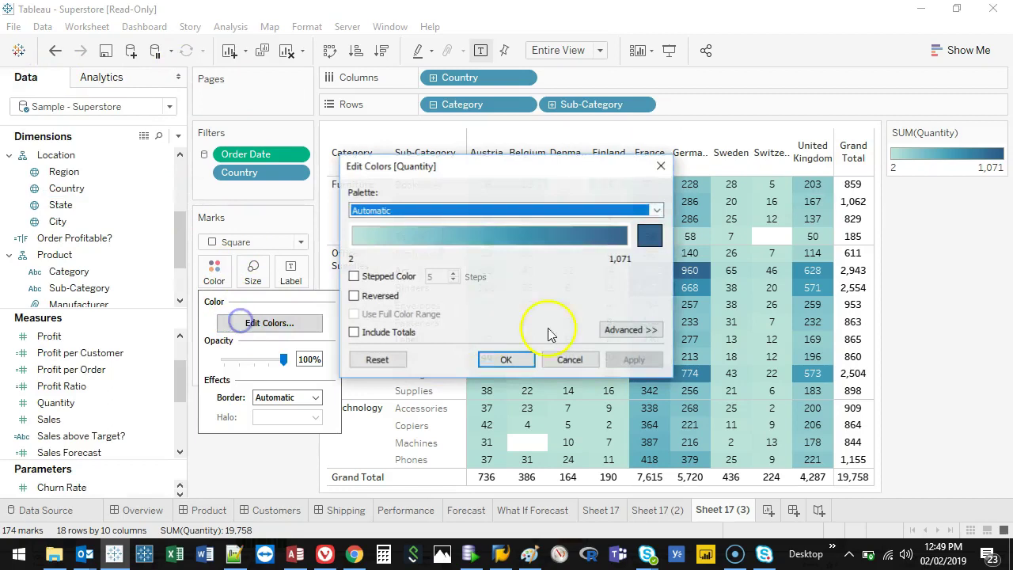
{"action": "left_click", "coordinate": [663, 164]}
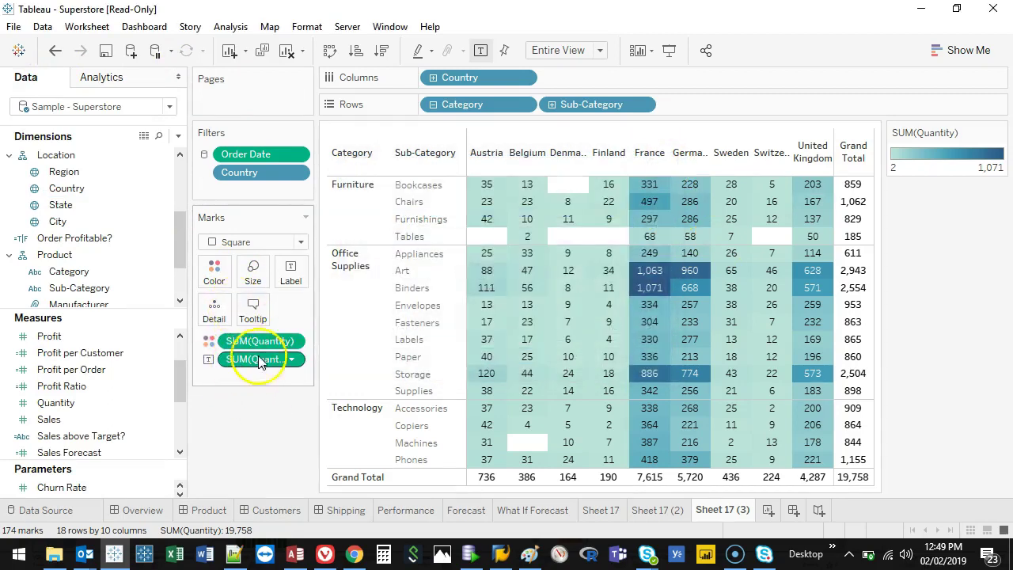
{"action": "left_click", "coordinate": [290, 273]}
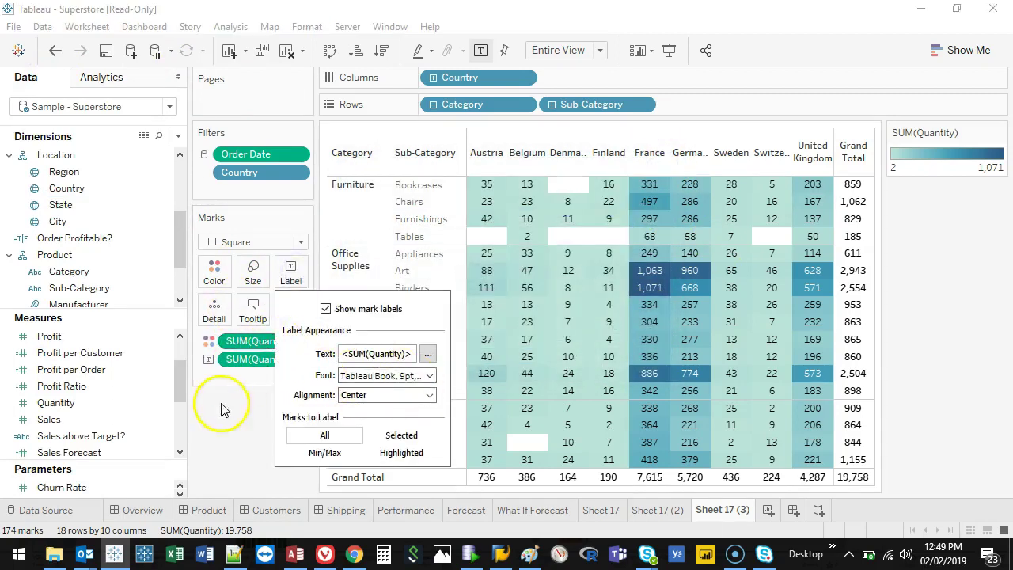
{"action": "left_click", "coordinate": [247, 426]}
{"action": "left_click", "coordinate": [214, 273]}
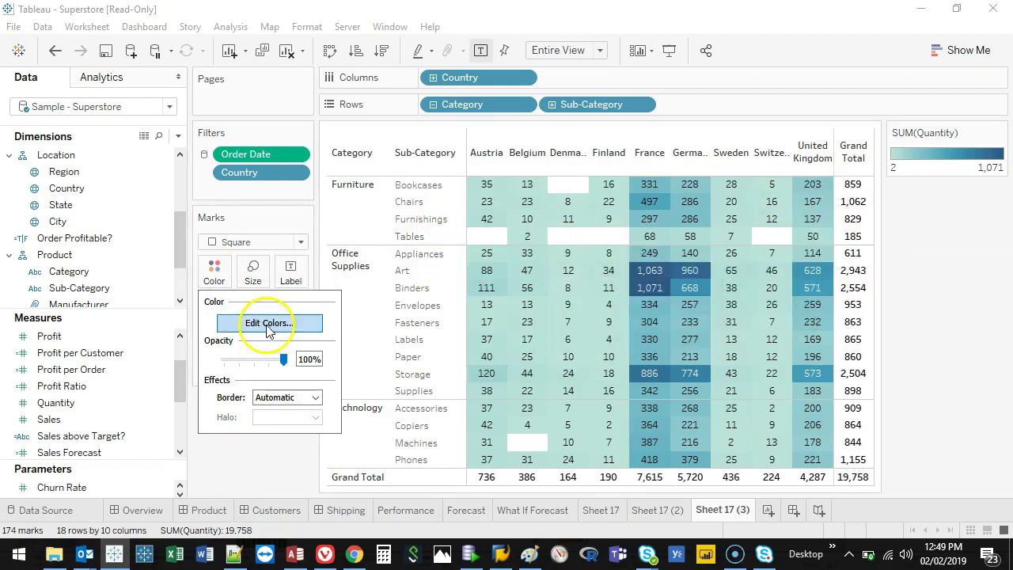
In Edit Colors for Quantity, tick Include Totals, stretching the range to 2–19,758
{"action": "left_click", "coordinate": [267, 324]}
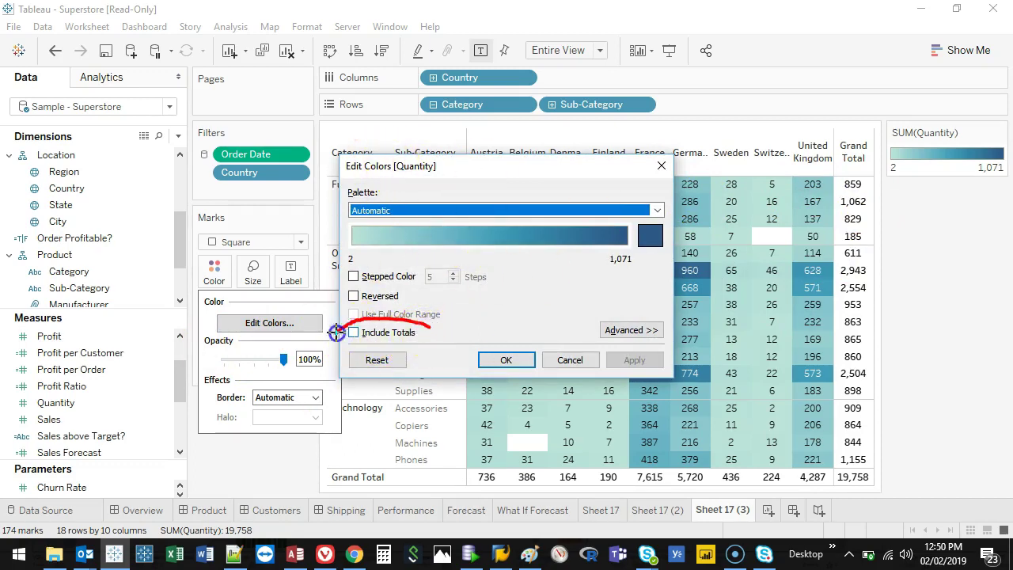
{"action": "left_click_drag", "start_coordinate": [554, 166], "coordinate": [257, 52]}
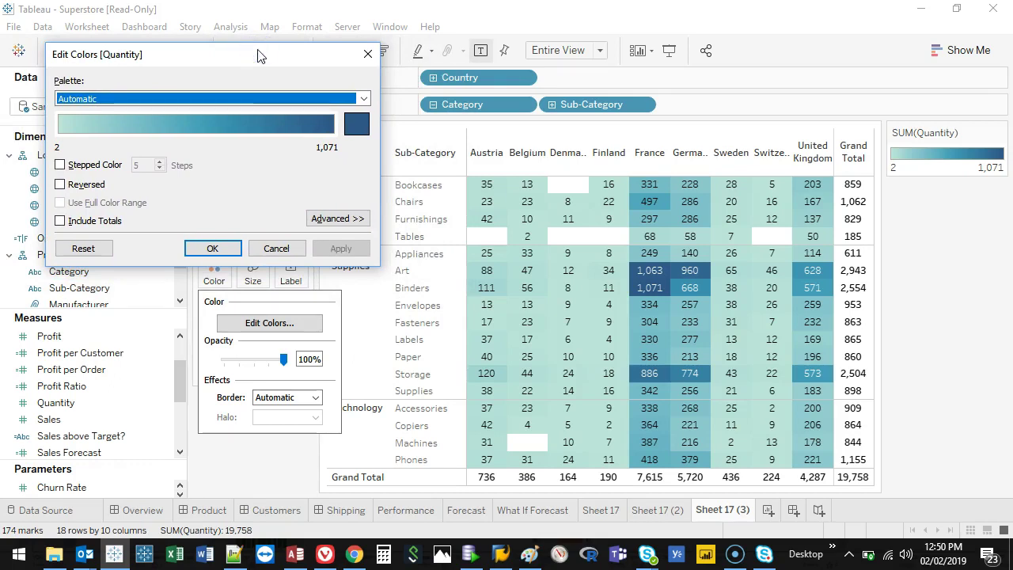
{"action": "left_click_drag", "start_coordinate": [863, 175], "coordinate": [469, 155]}
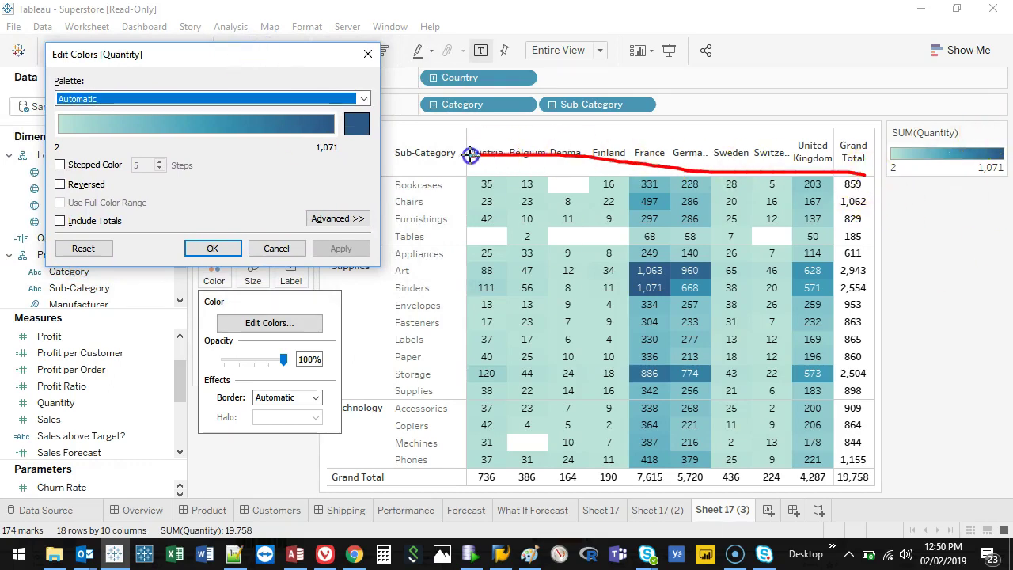
{"action": "left_click_drag", "start_coordinate": [547, 187], "coordinate": [839, 183]}
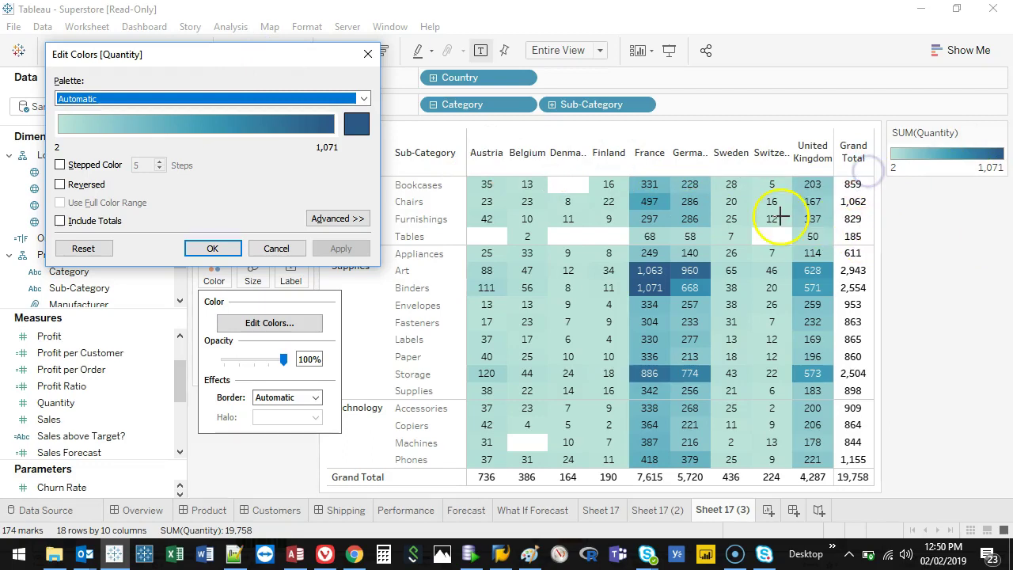
{"action": "left_click", "coordinate": [60, 221]}
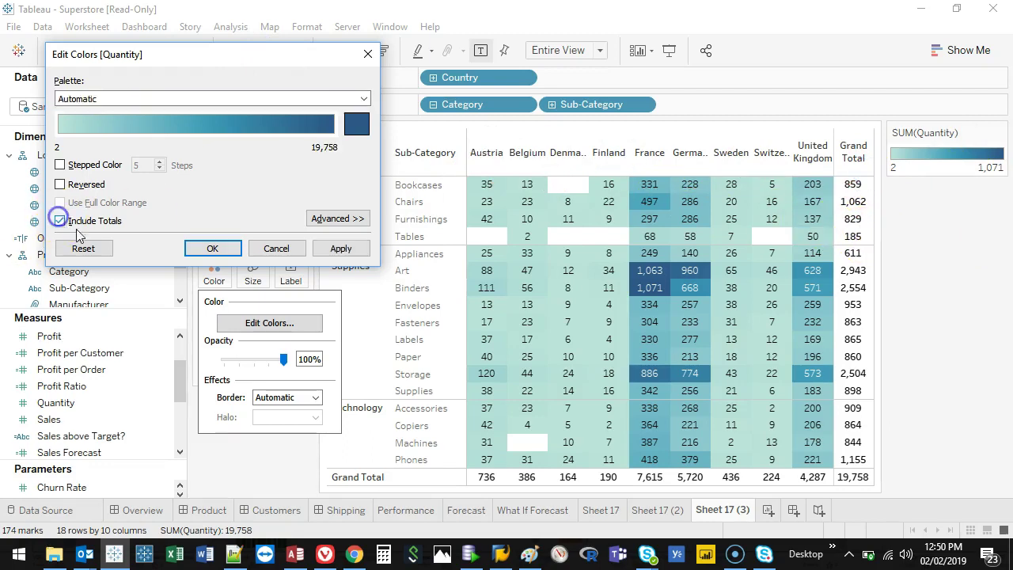
Apply the 2–19,758 colour range so Grand Total cells shade darkest
{"action": "left_click", "coordinate": [339, 249]}
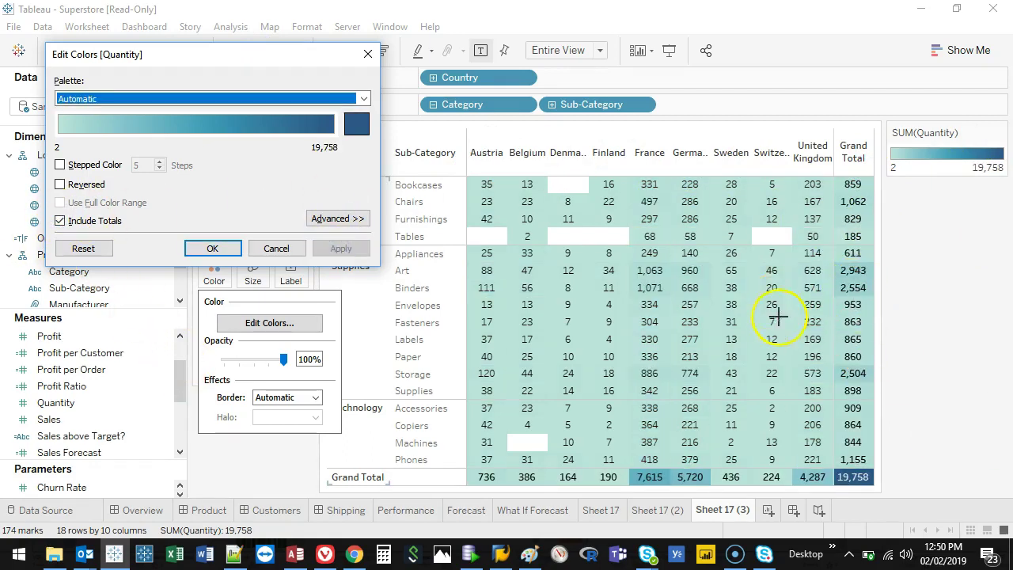
{"action": "mouse_move", "coordinate": [799, 176]}
{"action": "left_mouse_down"}
{"action": "mouse_move", "coordinate": [851, 288]}
{"action": "mouse_move", "coordinate": [841, 423]}
{"action": "mouse_move", "coordinate": [810, 461]}
{"action": "mouse_move", "coordinate": [553, 450]}
{"action": "mouse_move", "coordinate": [486, 359]}
{"action": "mouse_move", "coordinate": [486, 181]}
{"action": "left_mouse_up"}
{"action": "key", "text": "Escape"}
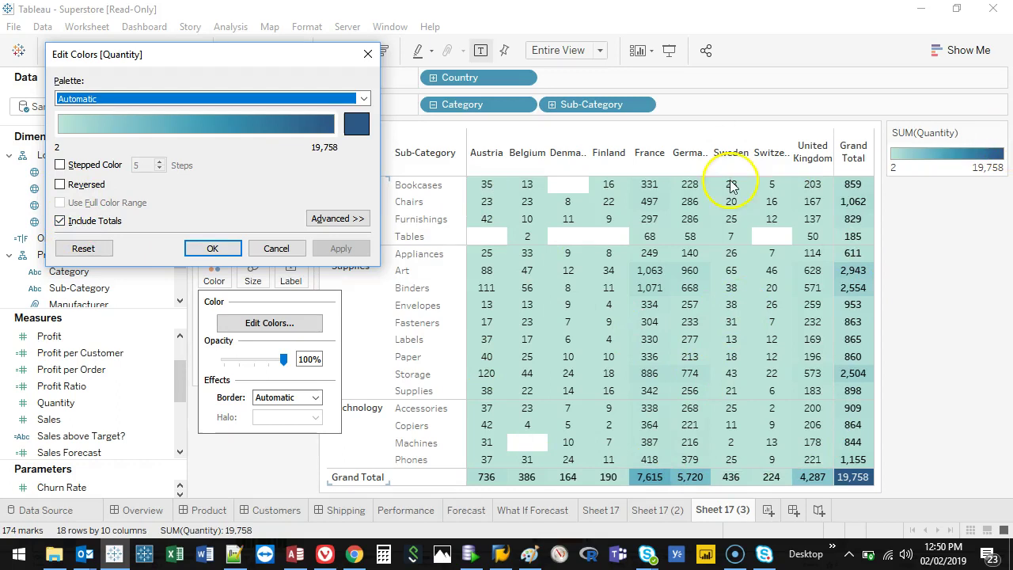
Apply Red-Black Diverging and untick Include Totals, giving a 2–1,071 range
{"action": "left_click", "coordinate": [305, 98]}
{"action": "left_click", "coordinate": [111, 328]}
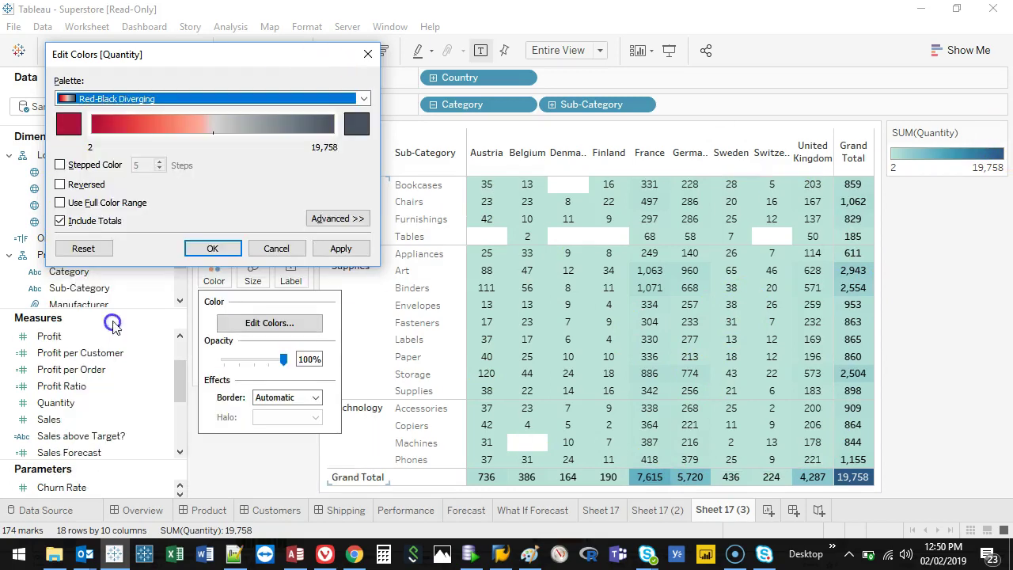
{"action": "left_click", "coordinate": [340, 247]}
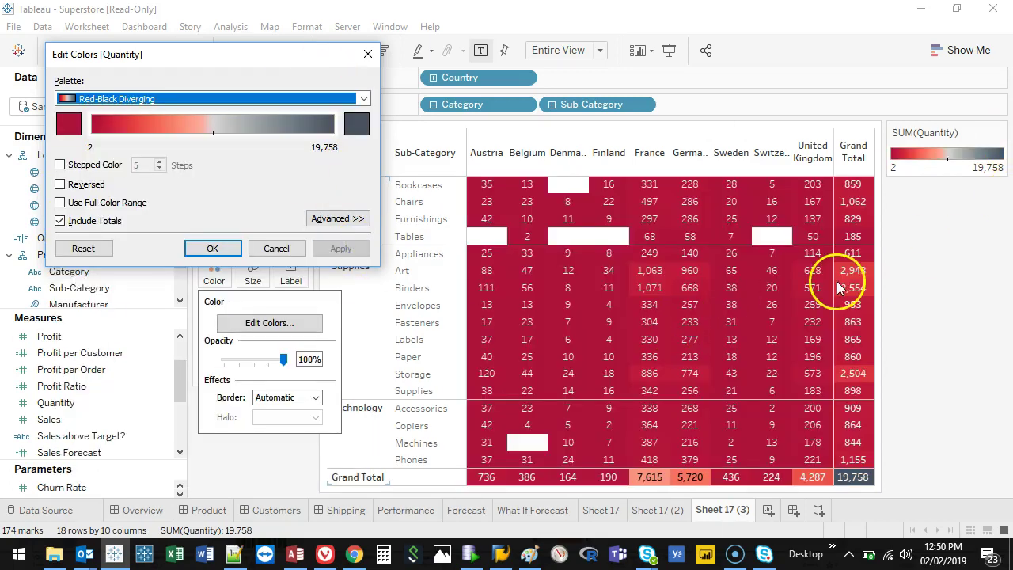
{"action": "left_click", "coordinate": [59, 221]}
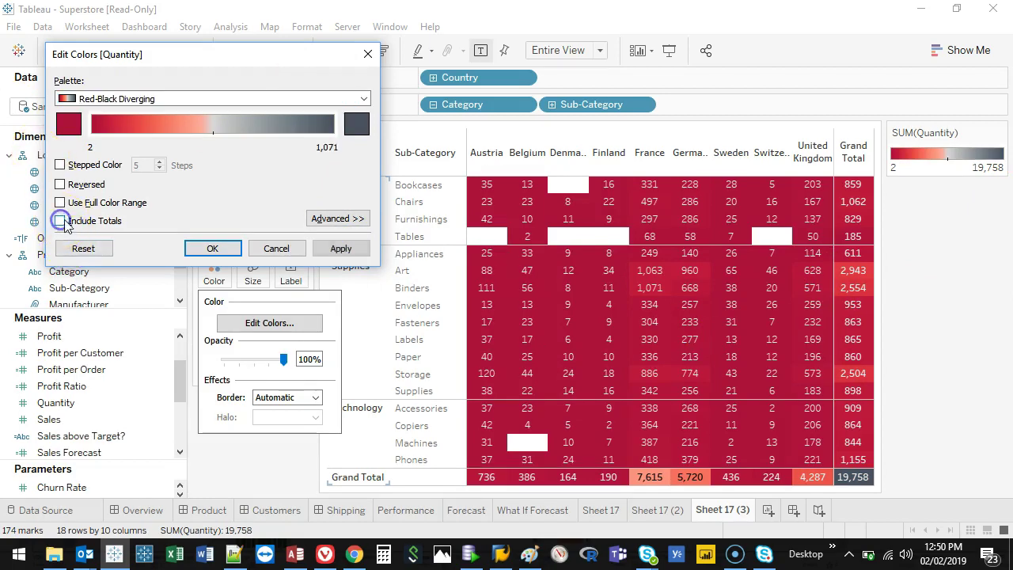
{"action": "left_click", "coordinate": [348, 248]}
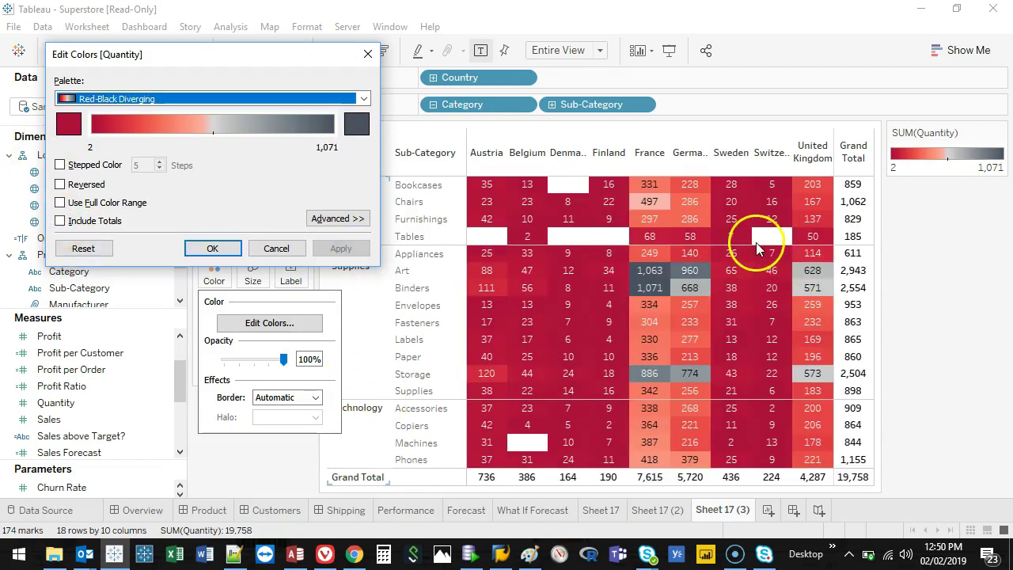